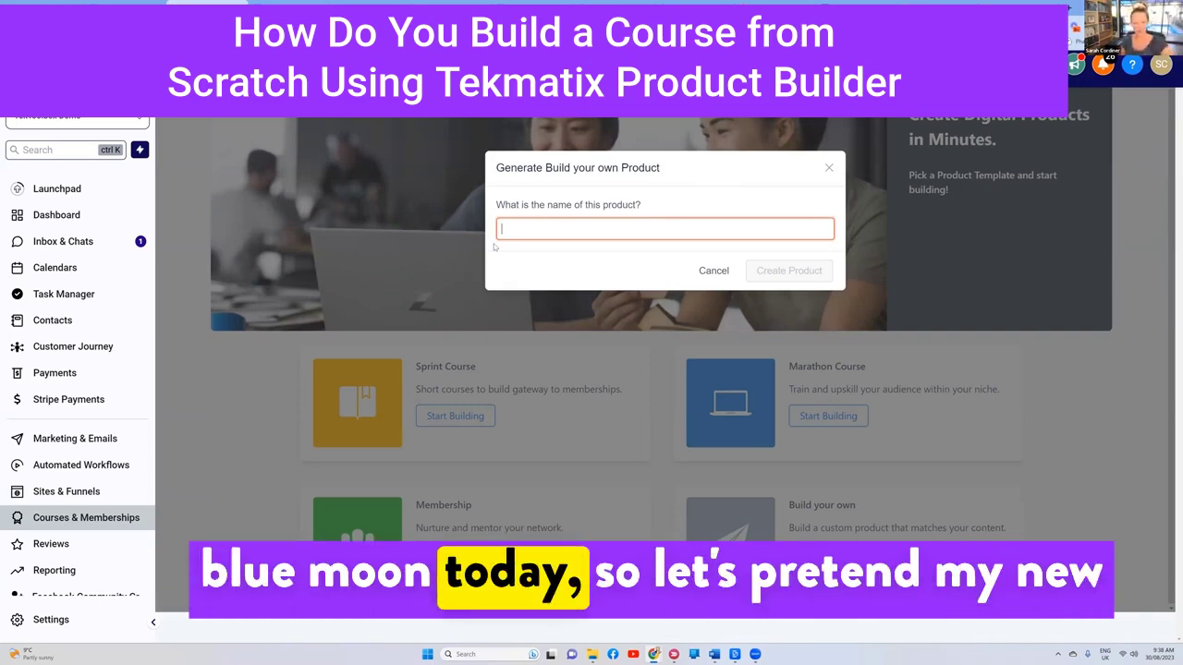
# Create a new product named 'Astrology Course'.
pyautogui.write('Astrol')
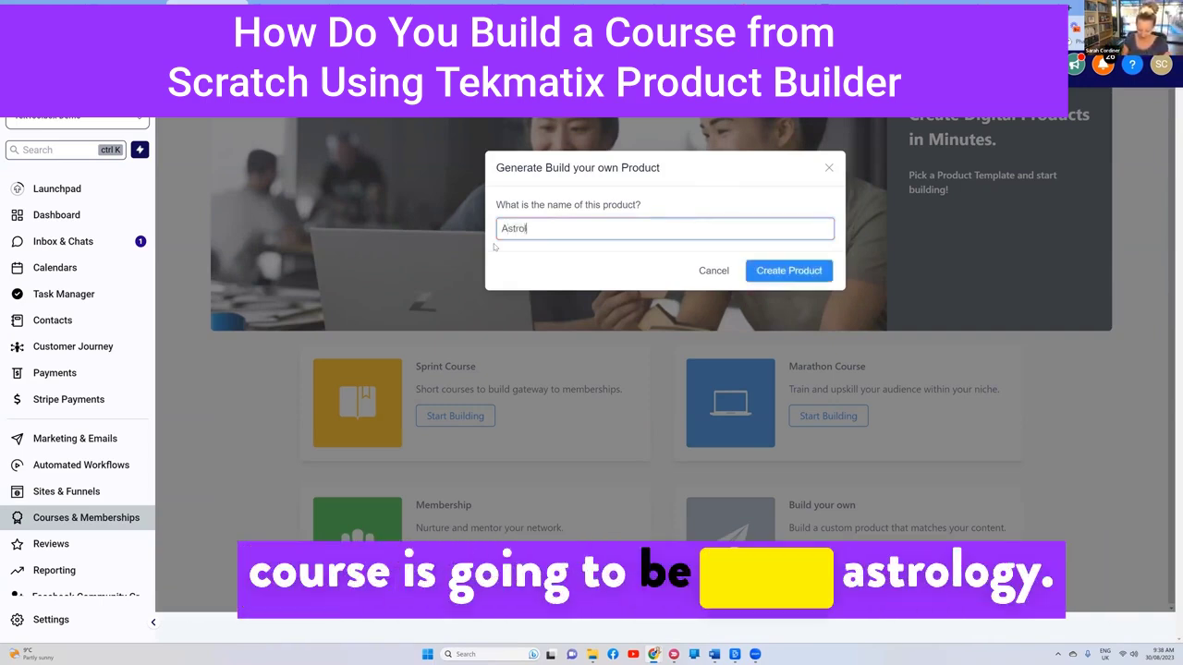
pyautogui.write('ogy Cours')
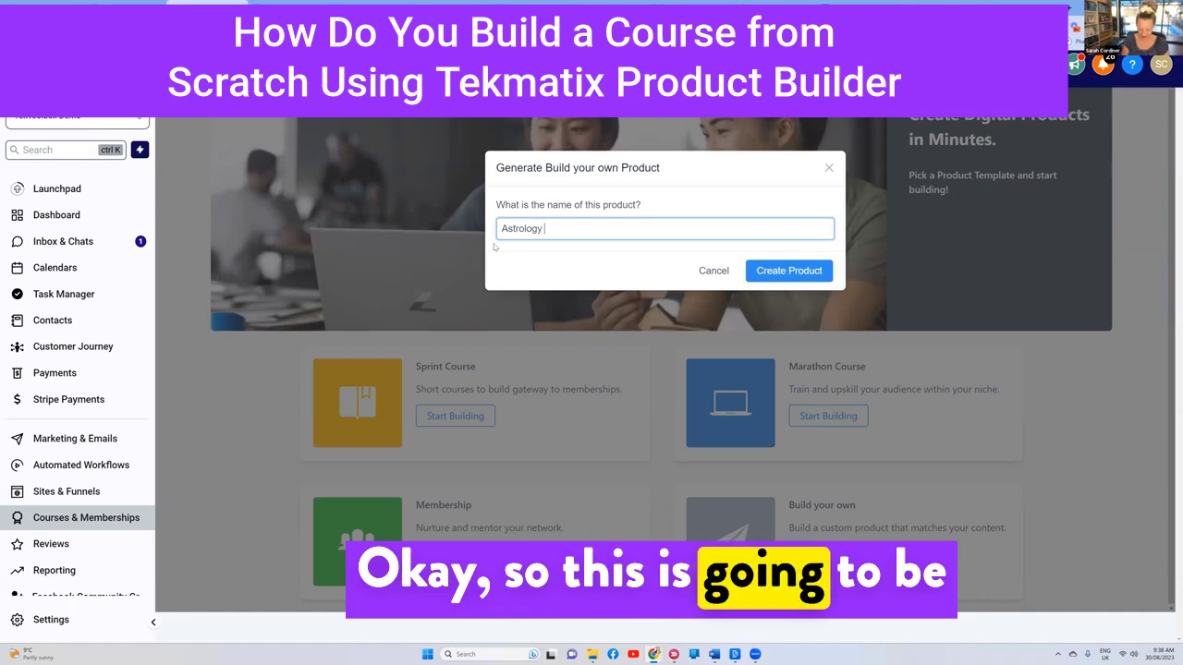
pyautogui.write('e')
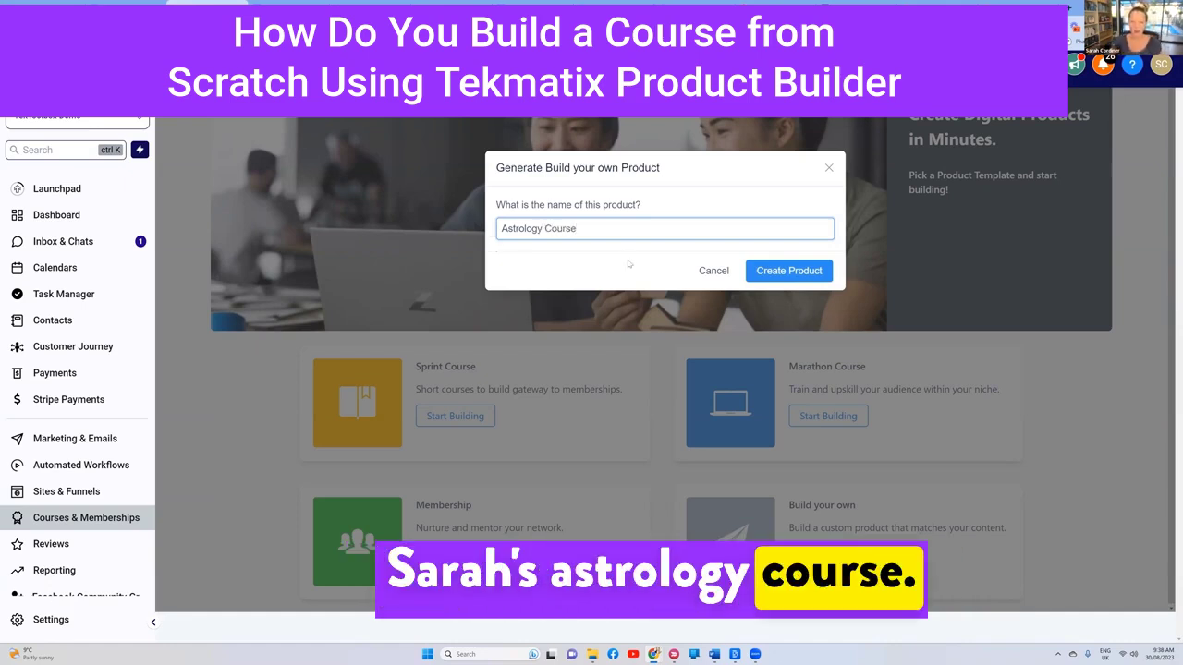
pyautogui.click(769, 271)
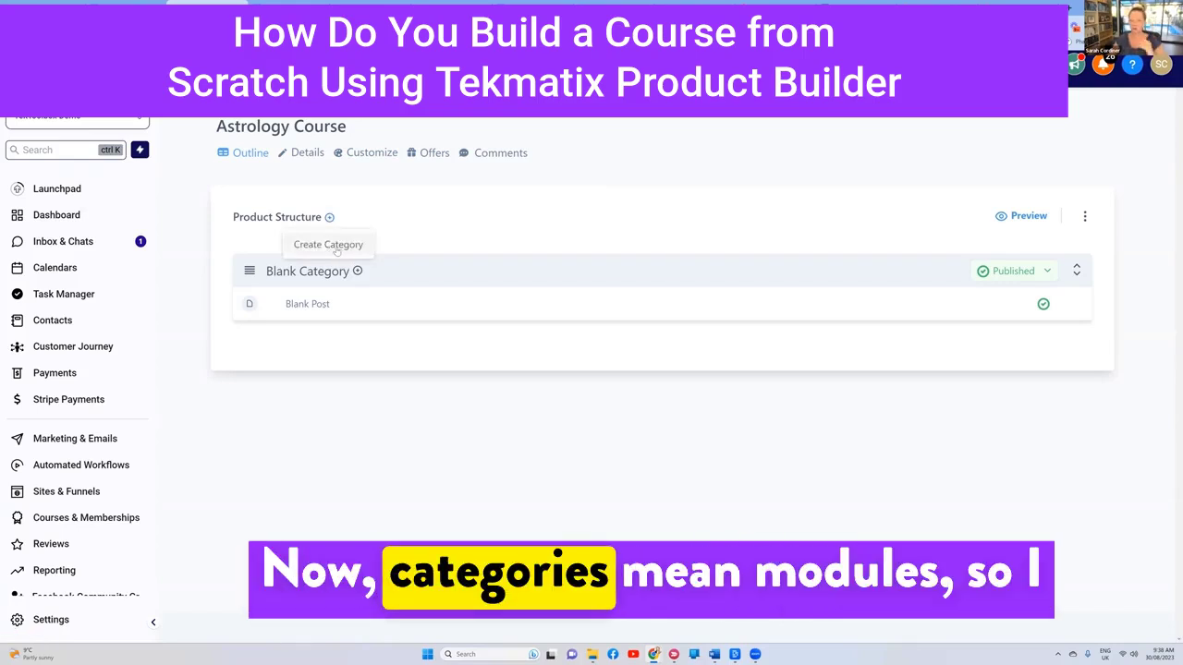
# Add a new category named 'Module 1' to the course outline.
pyautogui.click(329, 216)
pyautogui.write('Module 1')
pyautogui.press('Return')
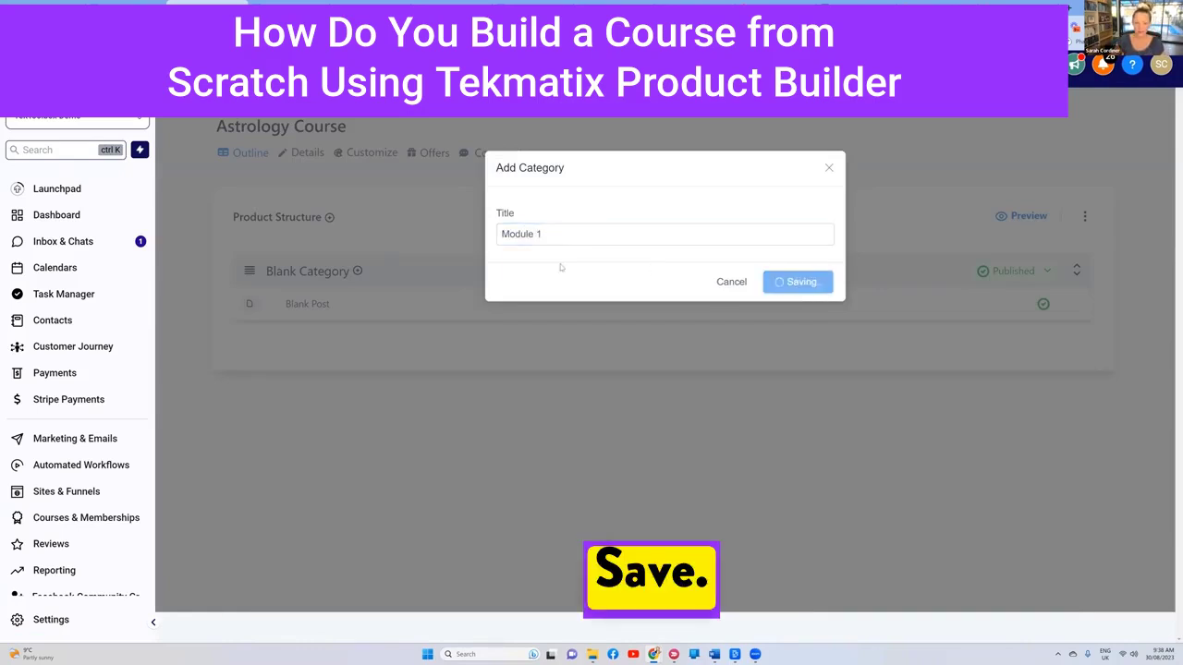
# Rename the Blank Category to 'Introduction' and save it.
pyautogui.click(329, 270)
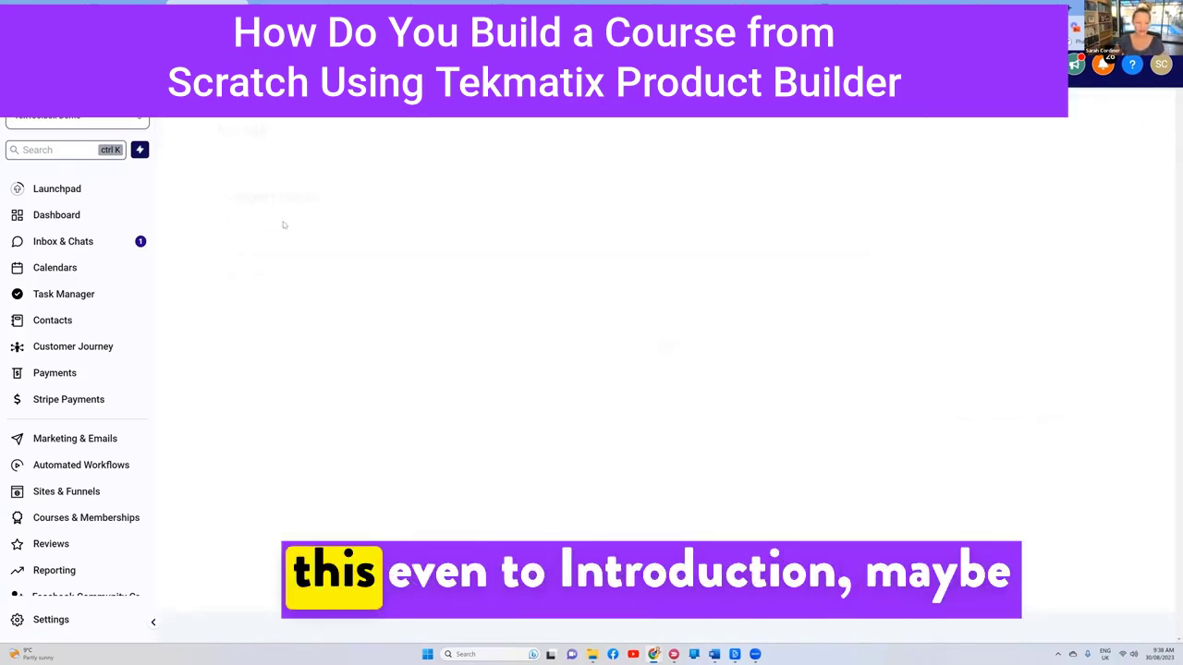
pyautogui.moveTo(306, 242); pyautogui.dragTo(211, 241)
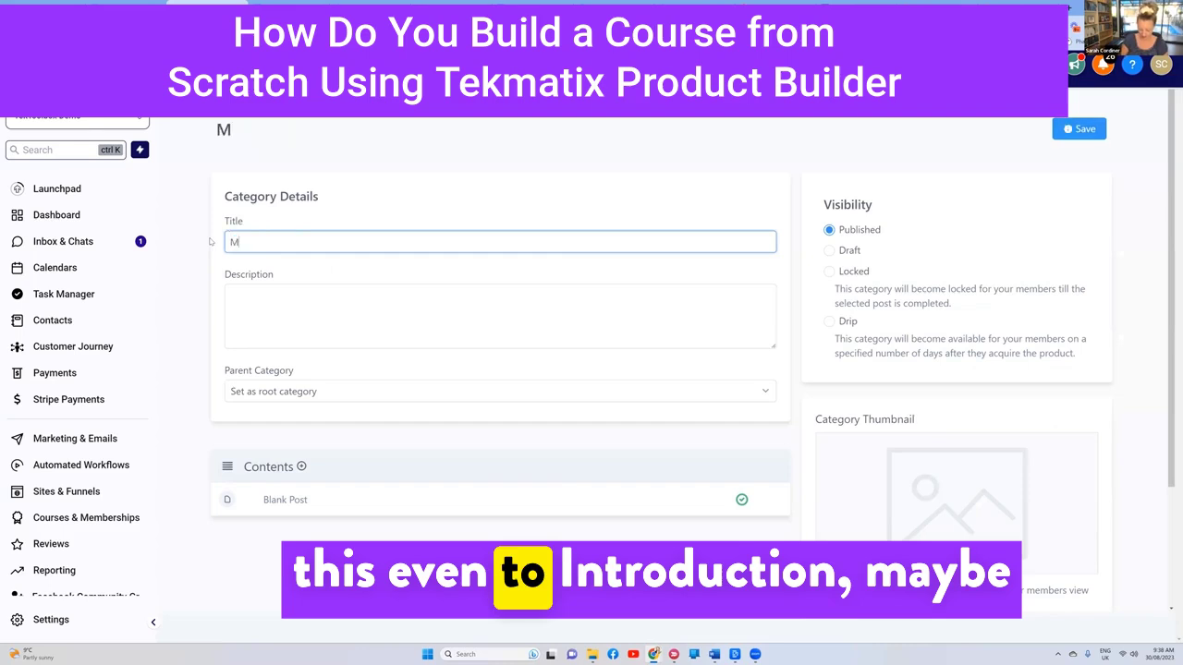
pyautogui.write('Mod')
pyautogui.press('BackSpace')
pyautogui.press('BackSpace')
pyautogui.press('BackSpace')
pyautogui.write('In')
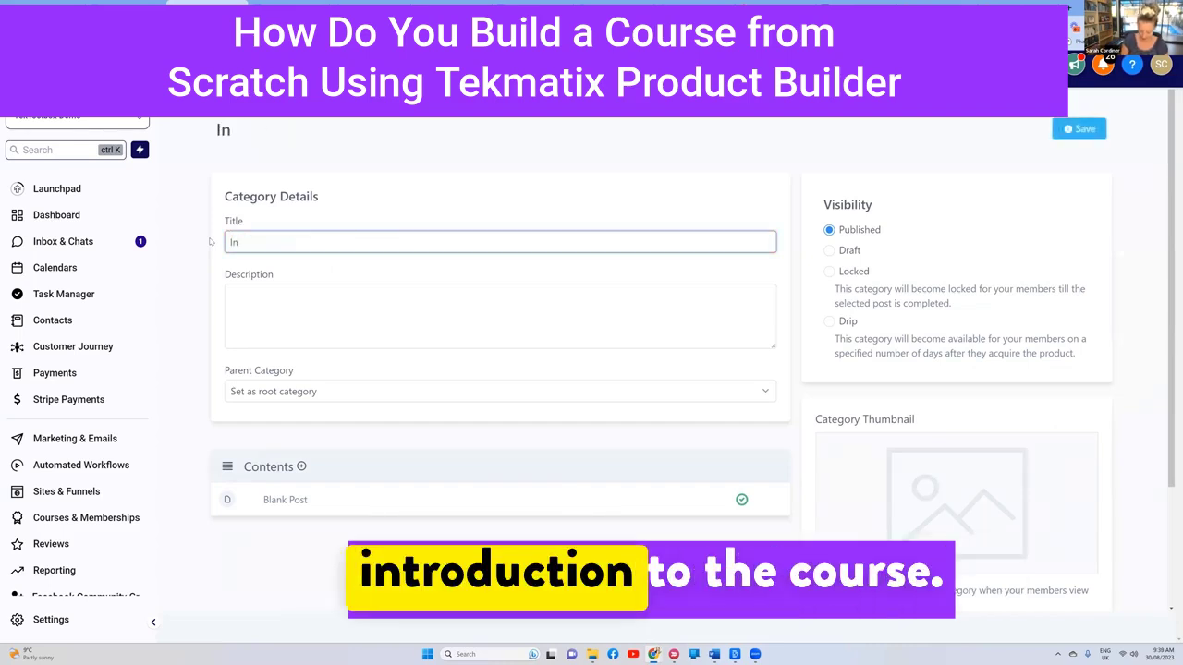
pyautogui.write('troduction')
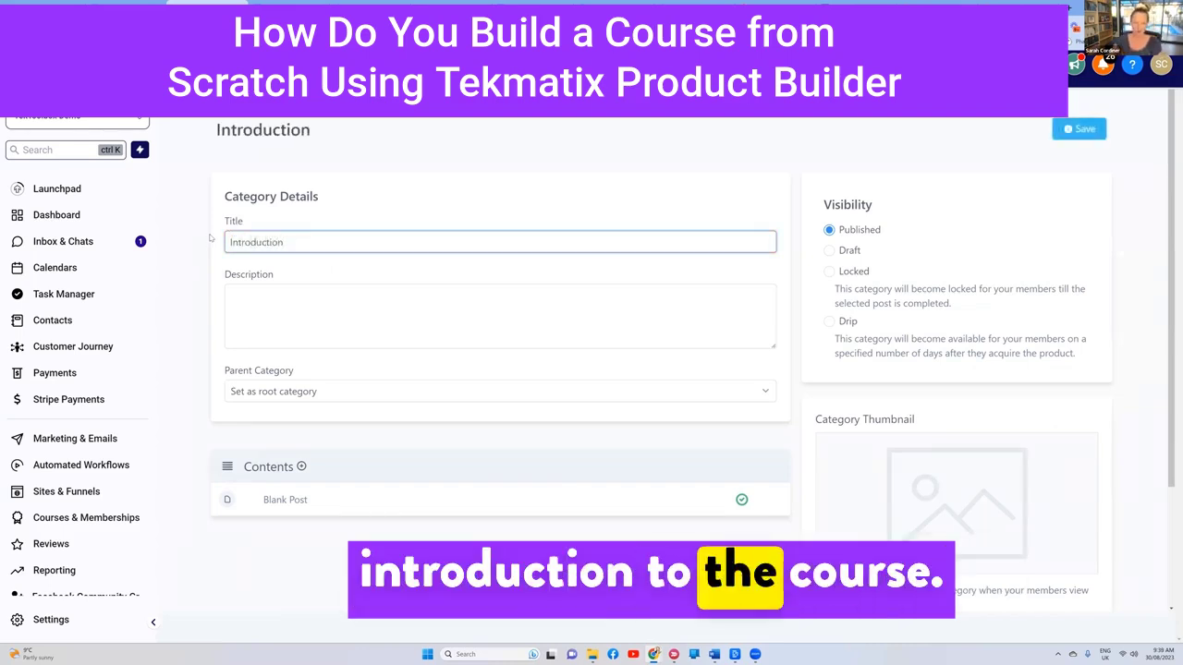
pyautogui.click(1080, 130)
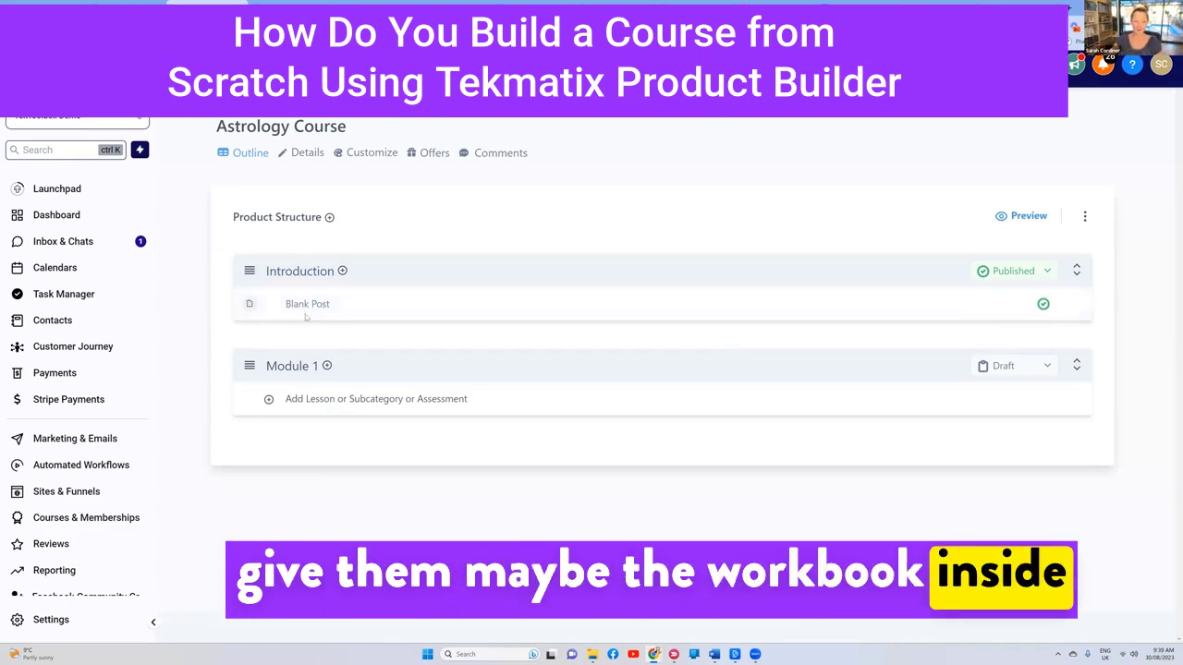
# Add two more categories, 'Module 2' and 'Module 3', saving each.
pyautogui.click(330, 217)
pyautogui.write('Module ')
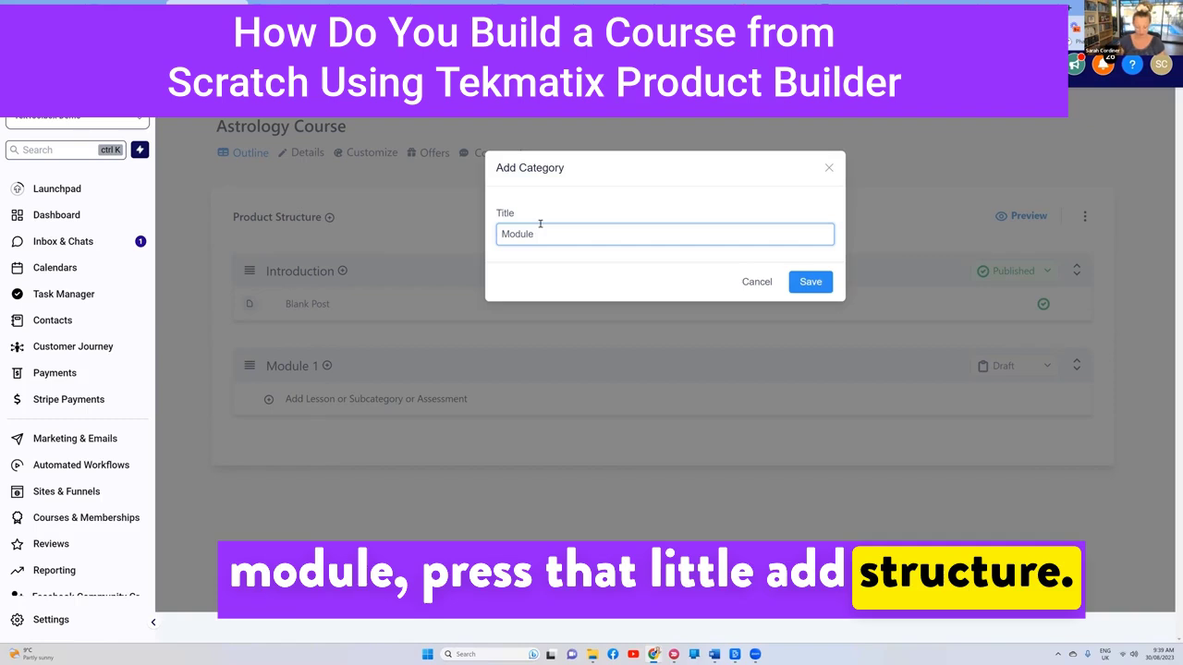
pyautogui.write('2')
pyautogui.click(817, 283)
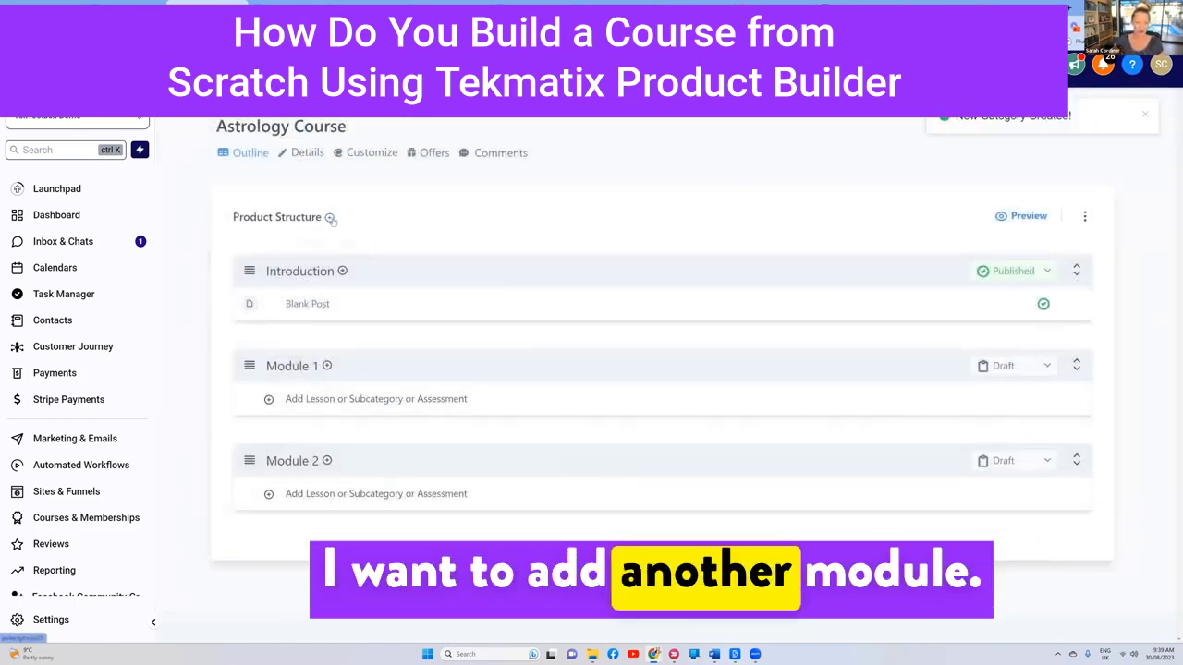
pyautogui.click(329, 217)
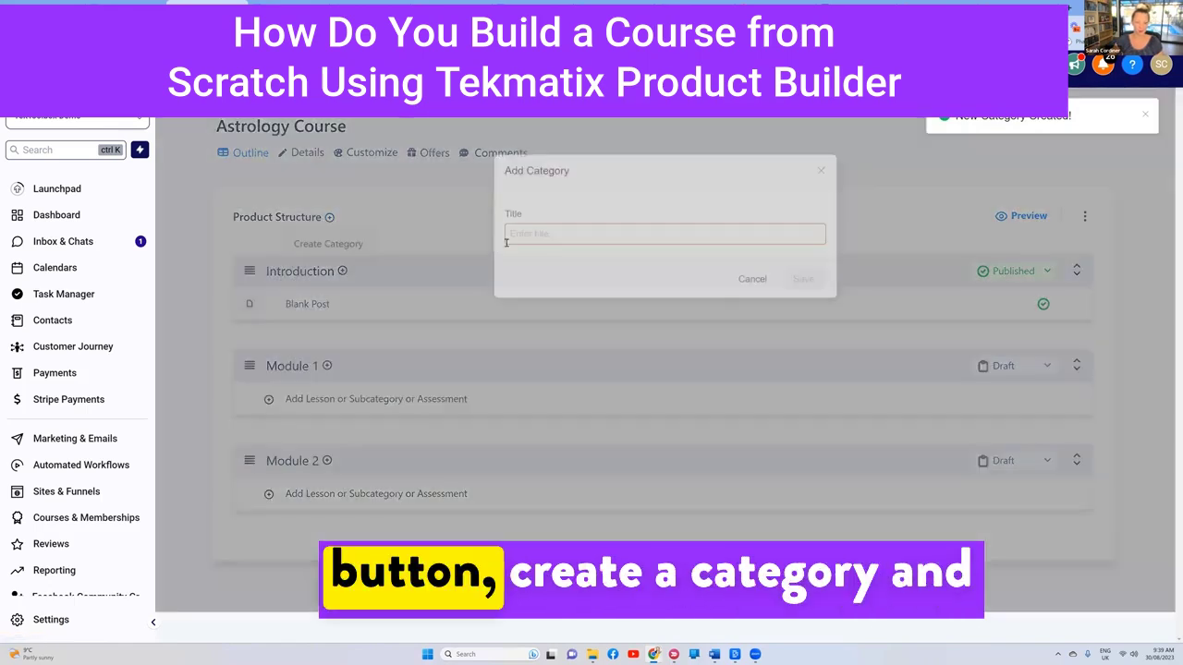
pyautogui.write('Module ')
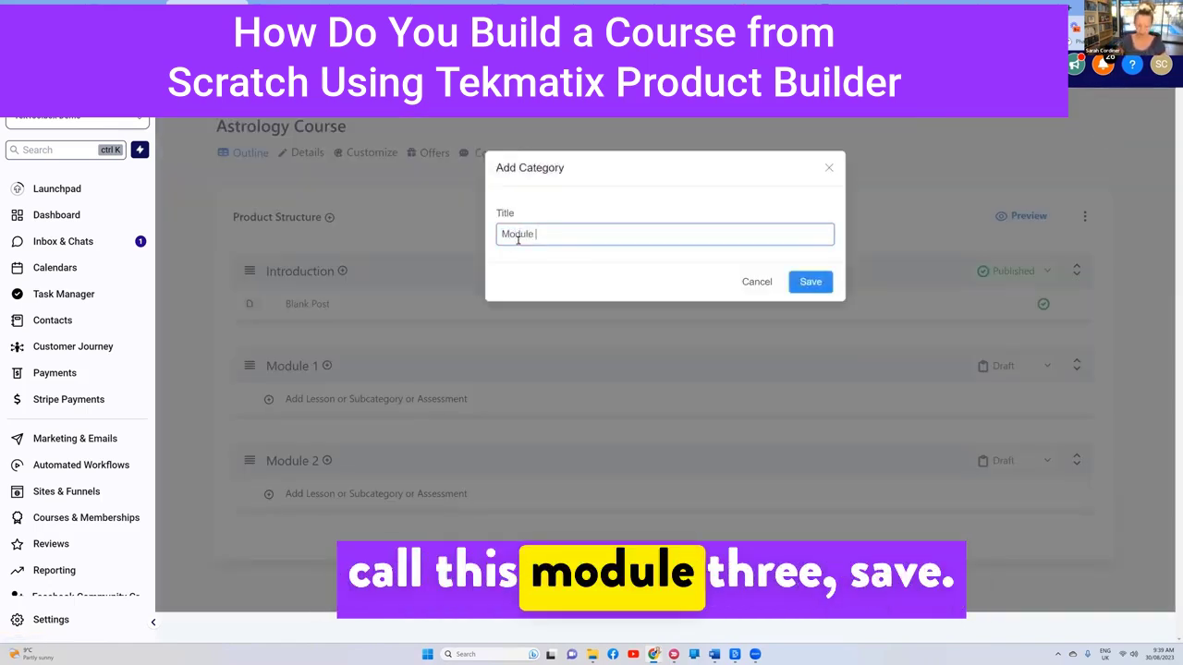
pyautogui.write('3')
pyautogui.click(810, 282)
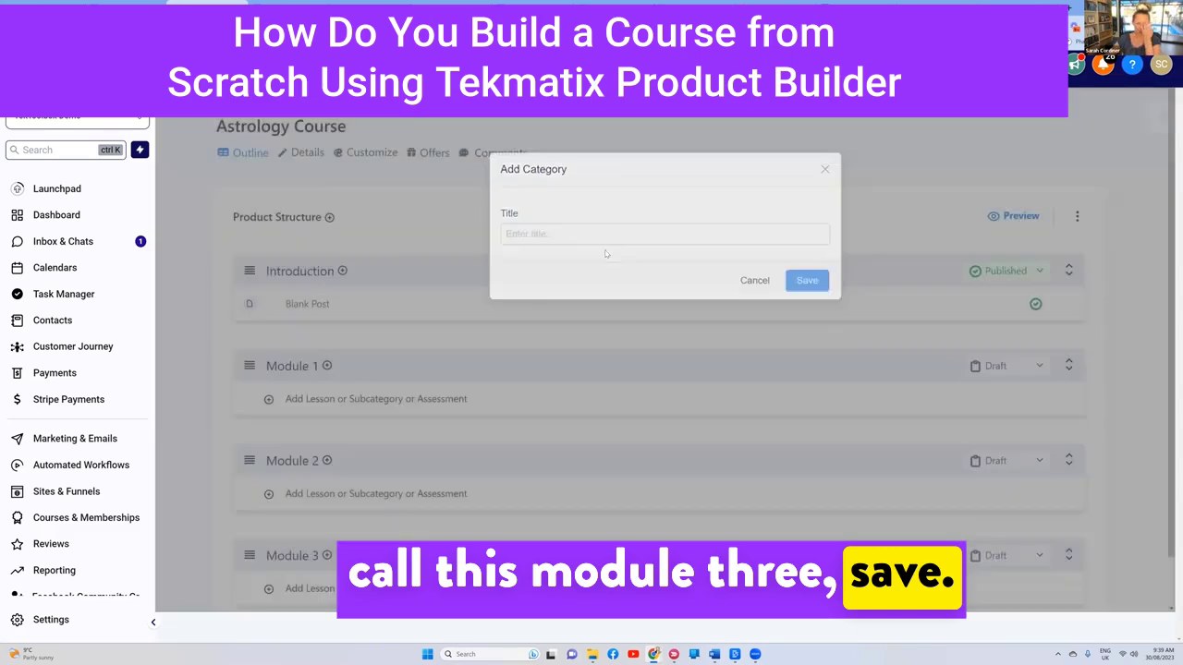
pyautogui.scroll(-1, 383, 299)
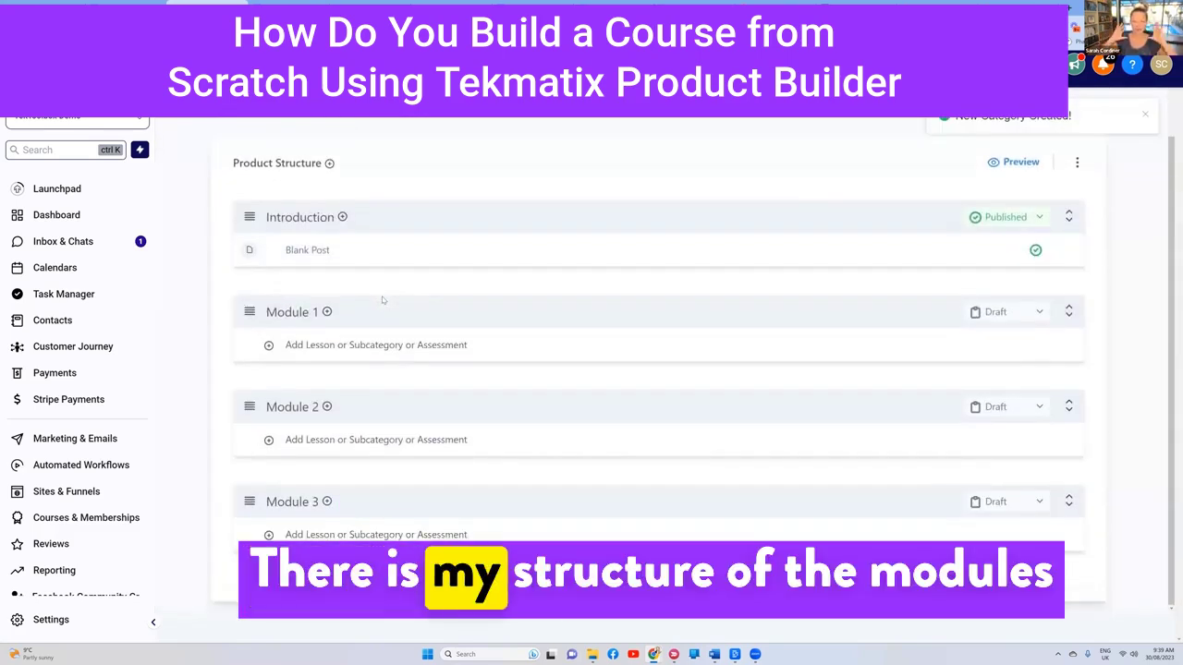
pyautogui.scroll(1, 354, 232)
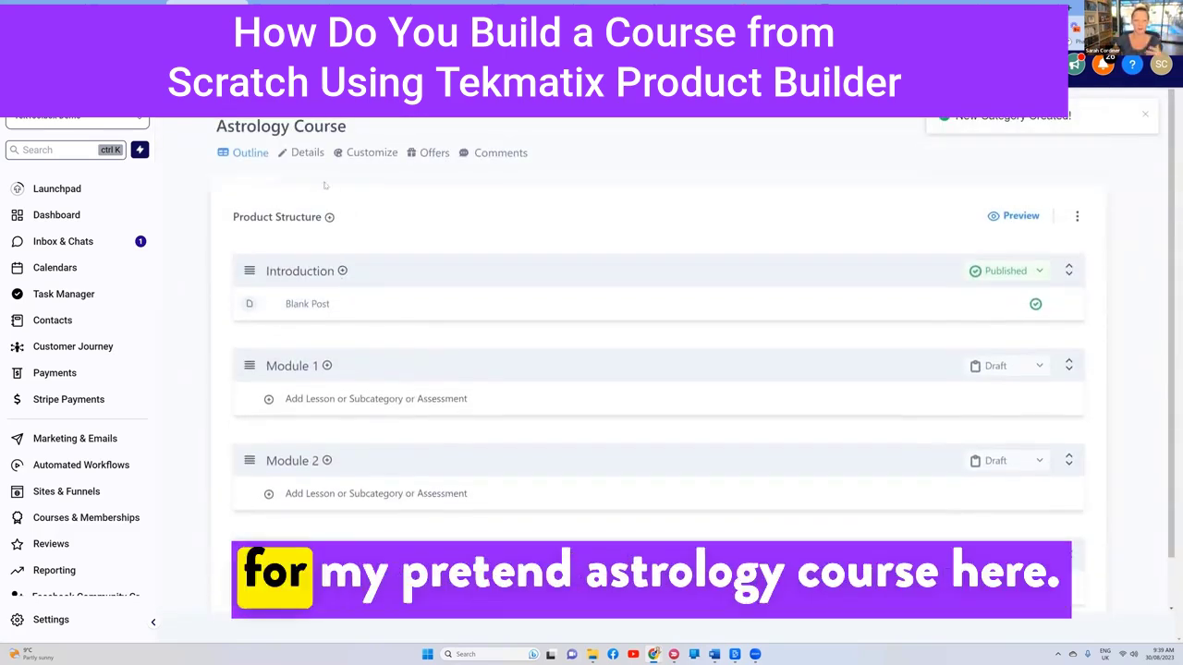
pyautogui.scroll(-1, 335, 211)
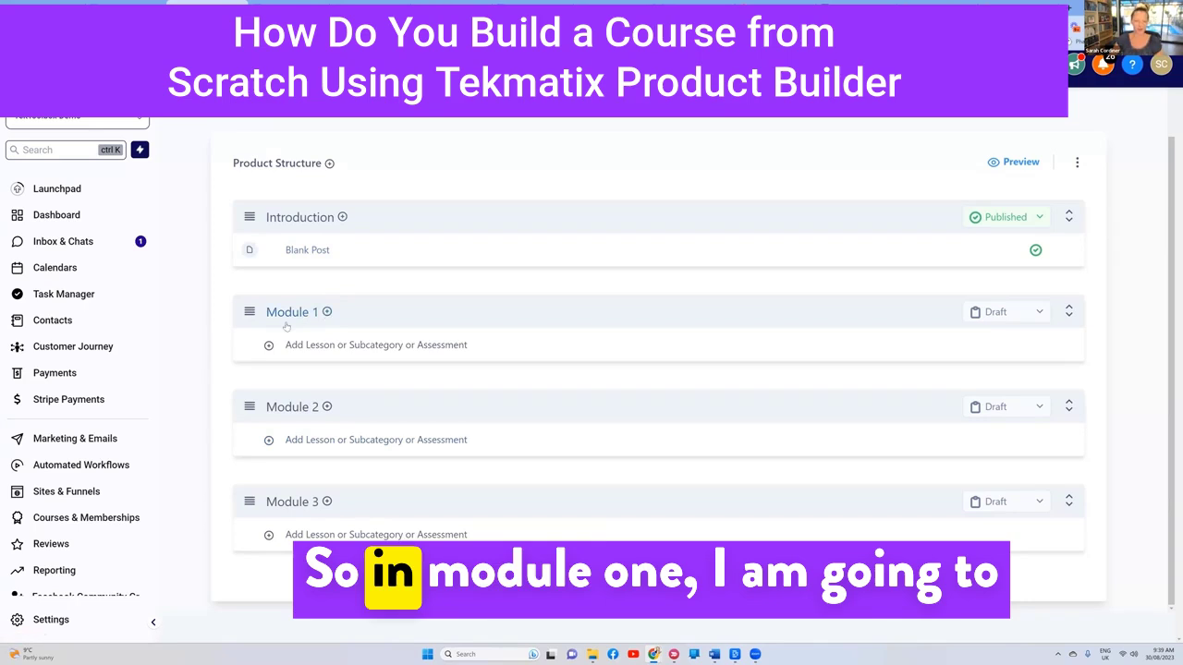
# Add lessons 'Astrology basics' and 'What are the different planet meanings' to Module 1.
pyautogui.click(327, 313)
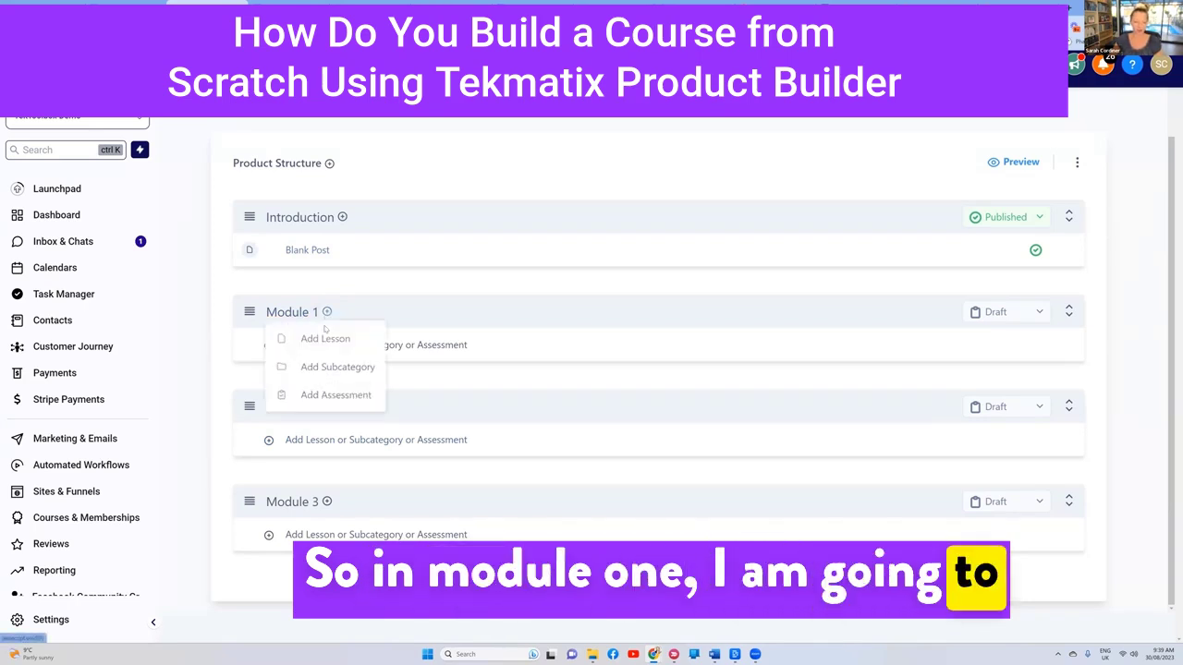
pyautogui.click(328, 339)
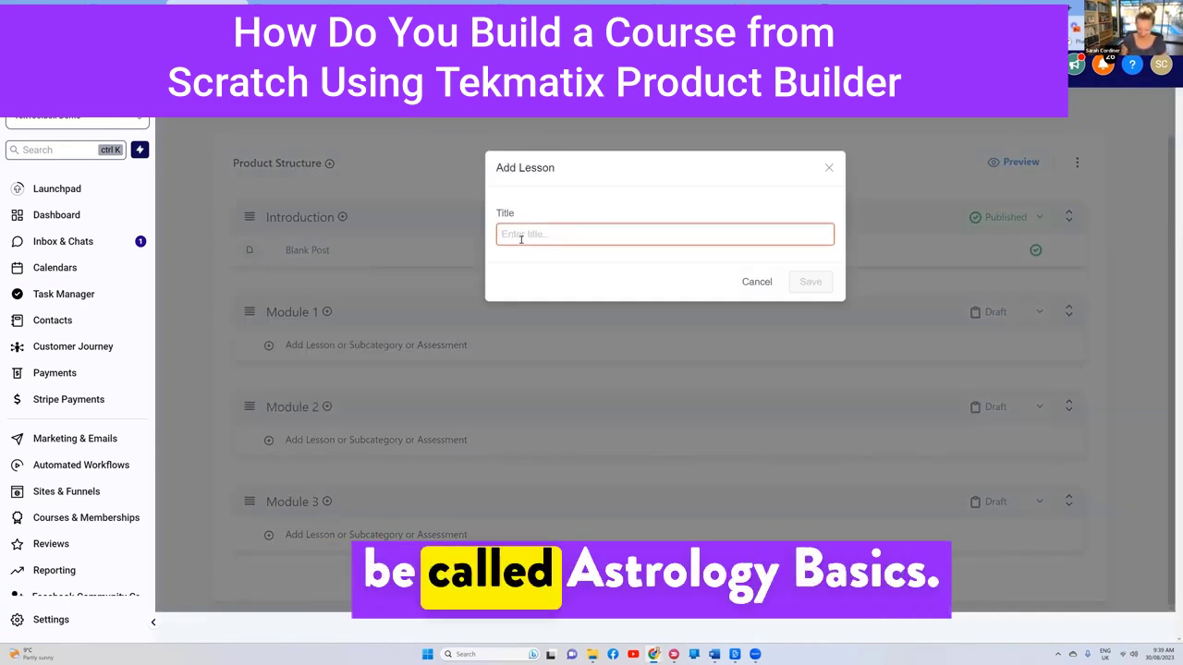
pyautogui.write('Astrology basics')
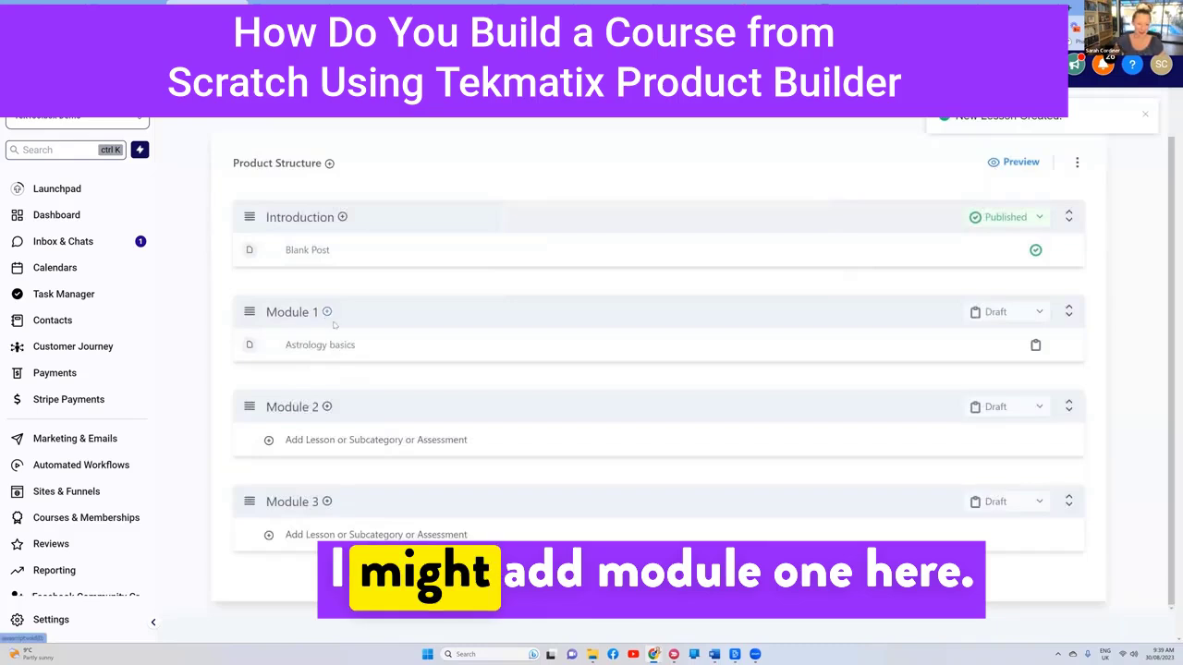
pyautogui.click(327, 311)
pyautogui.click(325, 338)
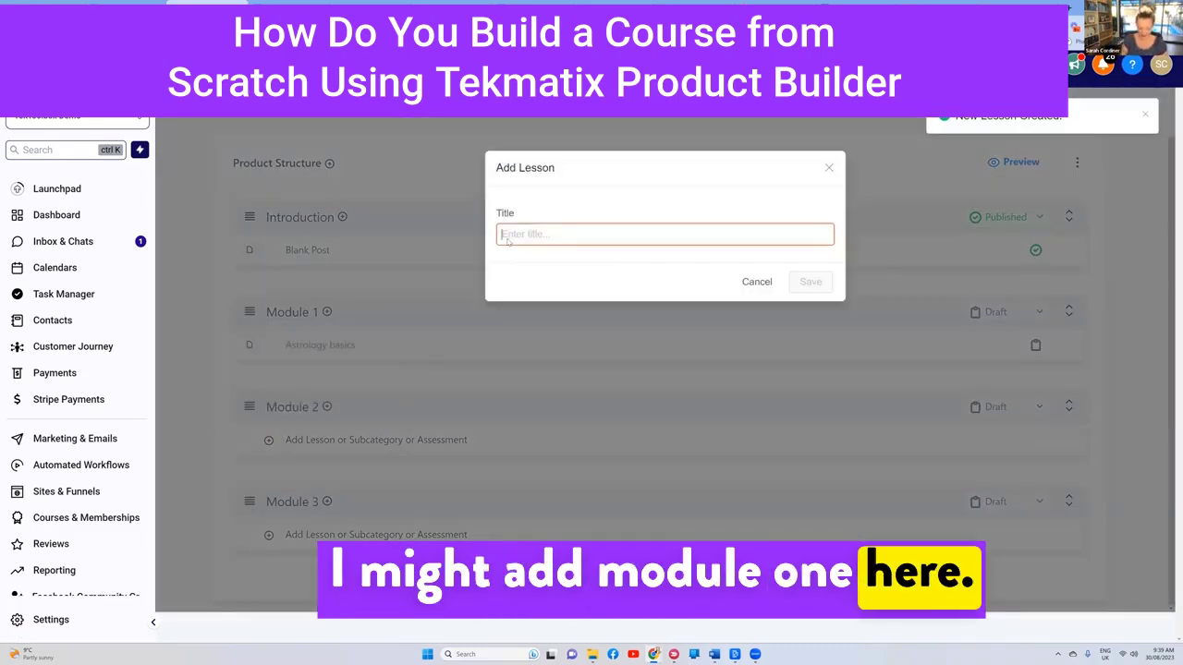
pyautogui.write('What are the different planet meani')
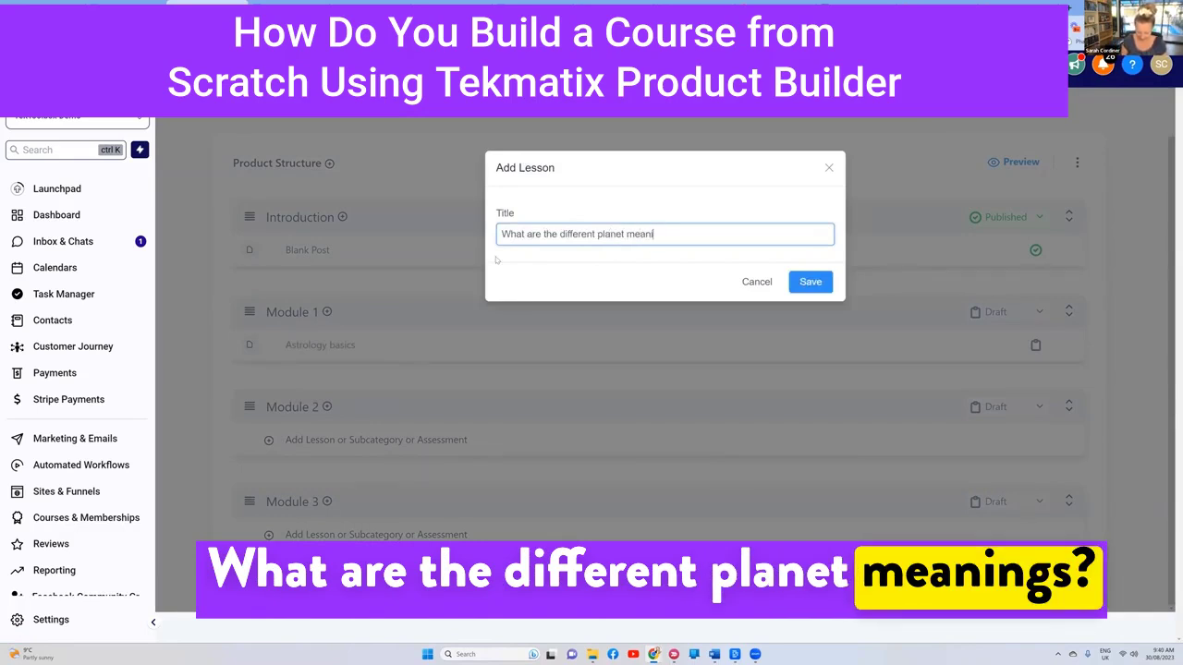
pyautogui.write('ngs')
pyautogui.click(810, 283)
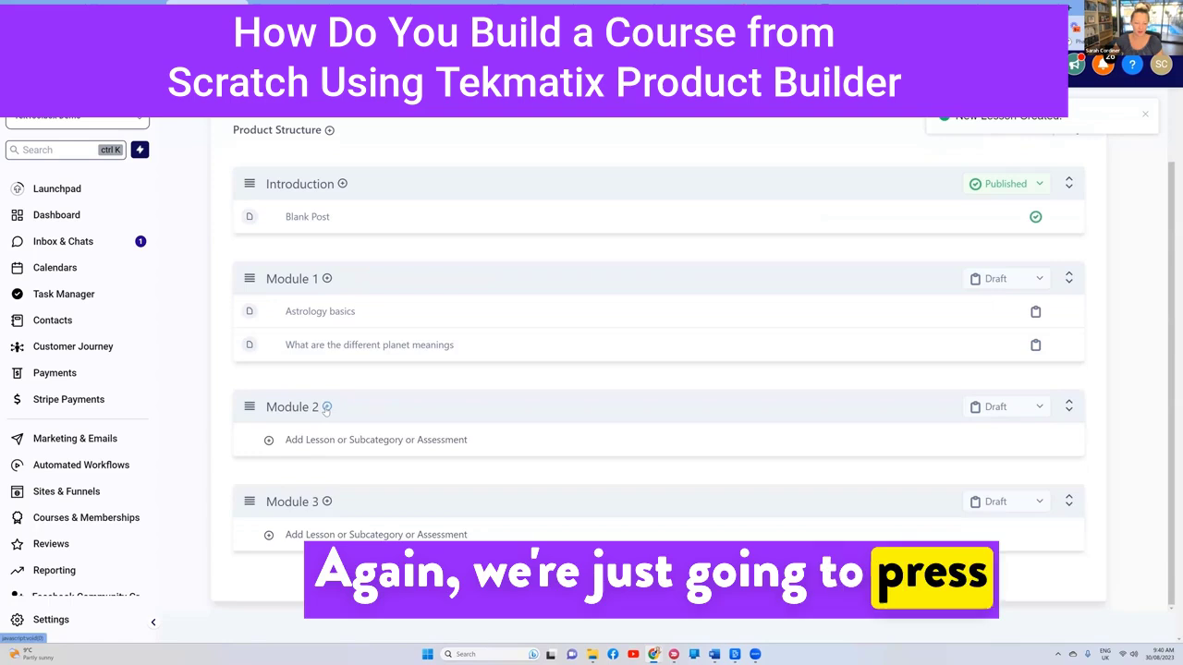
# Add lessons 'Your natal chart' and 'Your star sign' to Module 2.
pyautogui.click(326, 407)
pyautogui.click(305, 431)
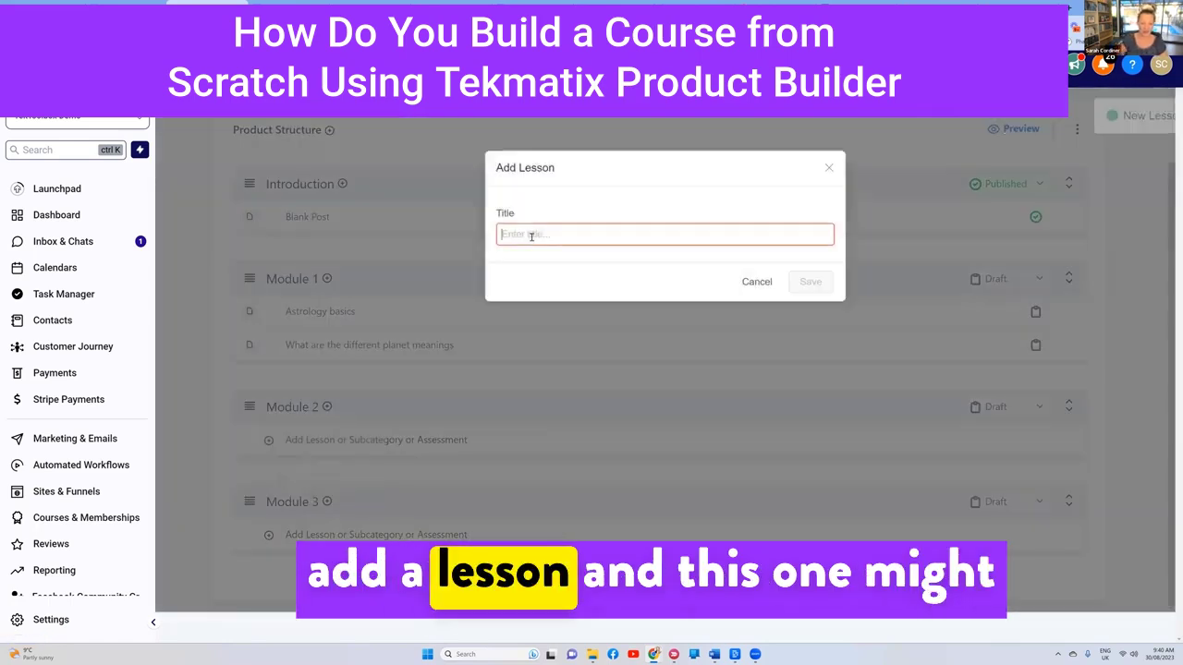
pyautogui.write('Your natal chart')
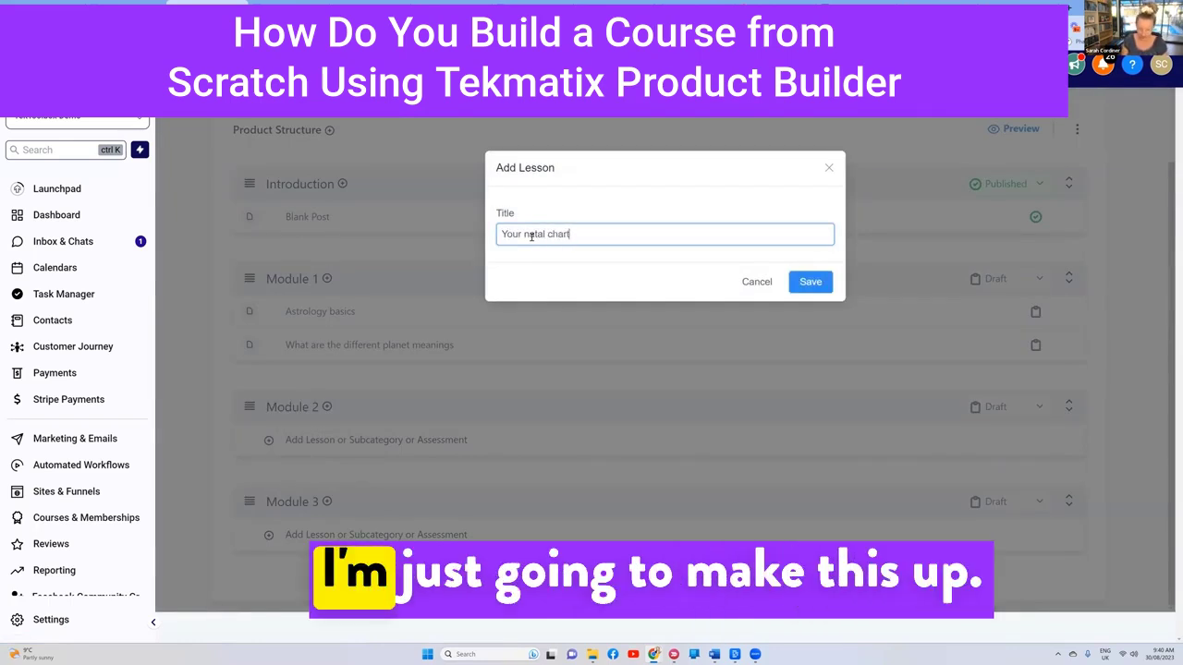
pyautogui.click(804, 282)
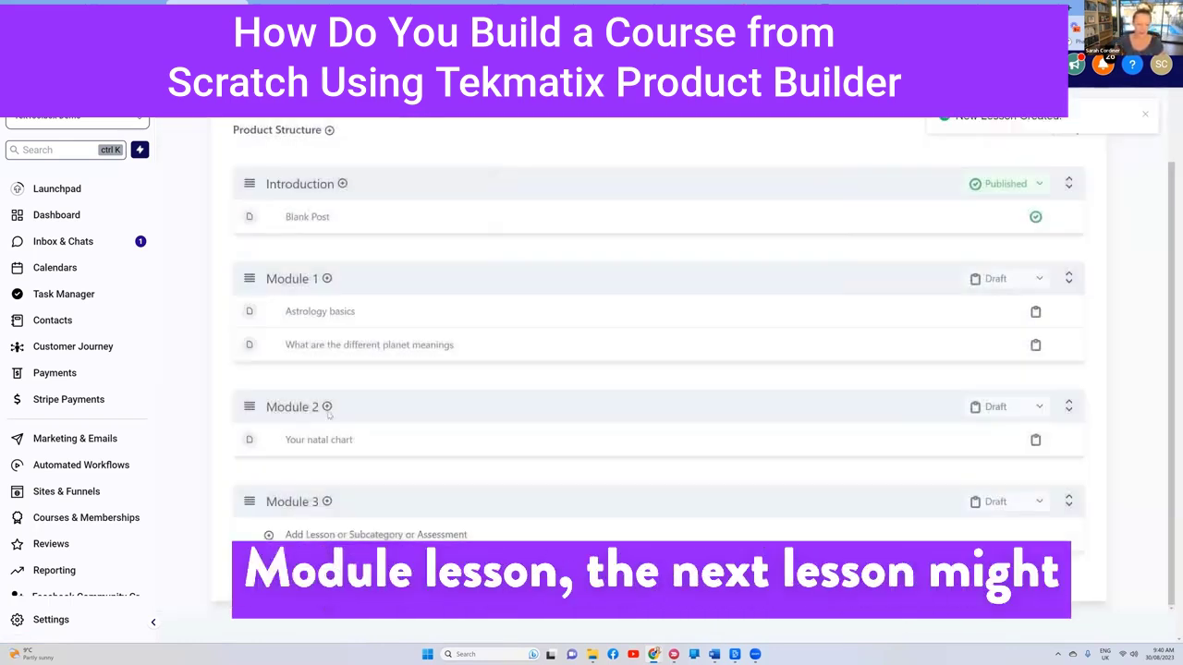
pyautogui.click(326, 430)
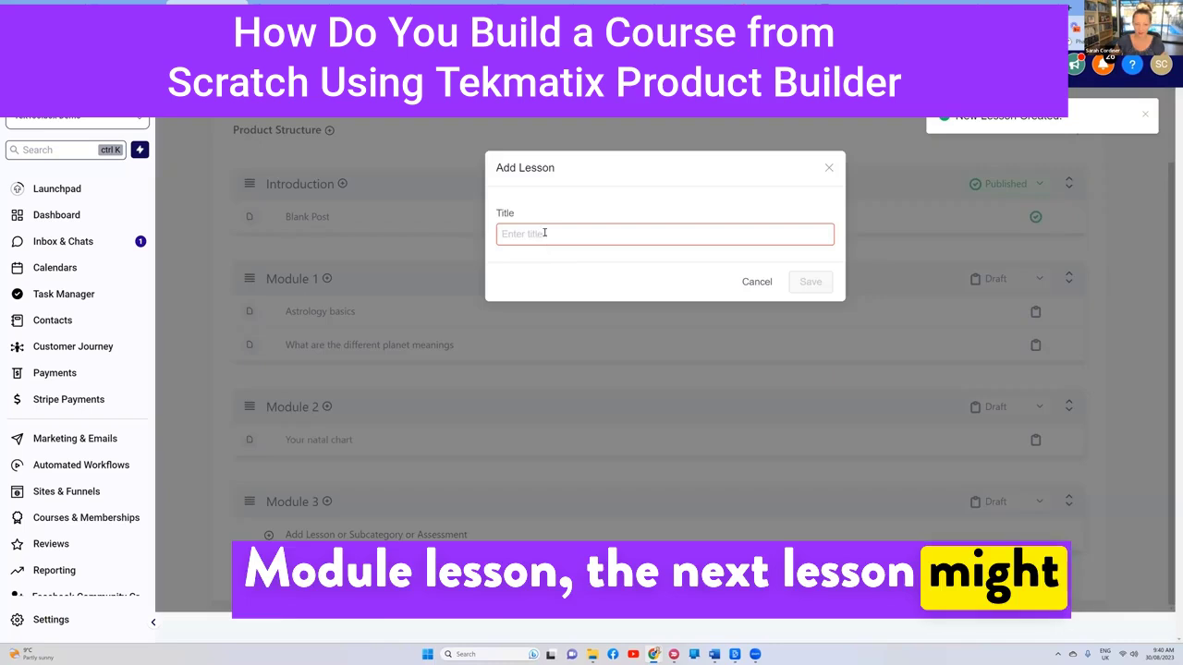
pyautogui.write('Your star sign')
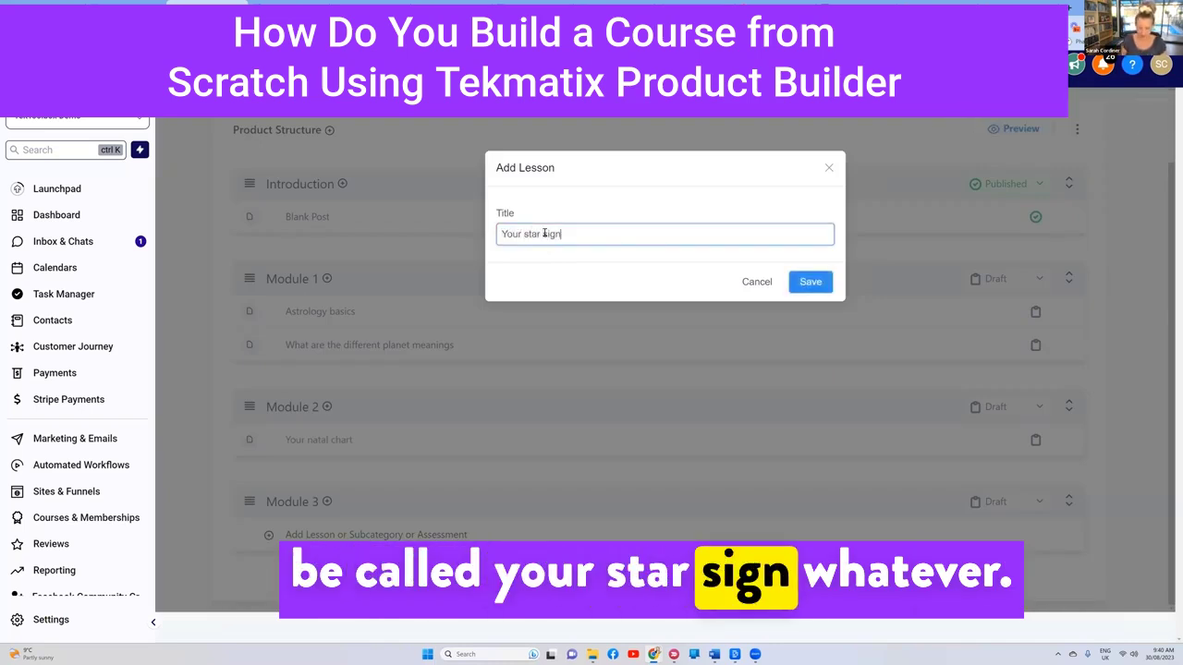
pyautogui.press('Return')
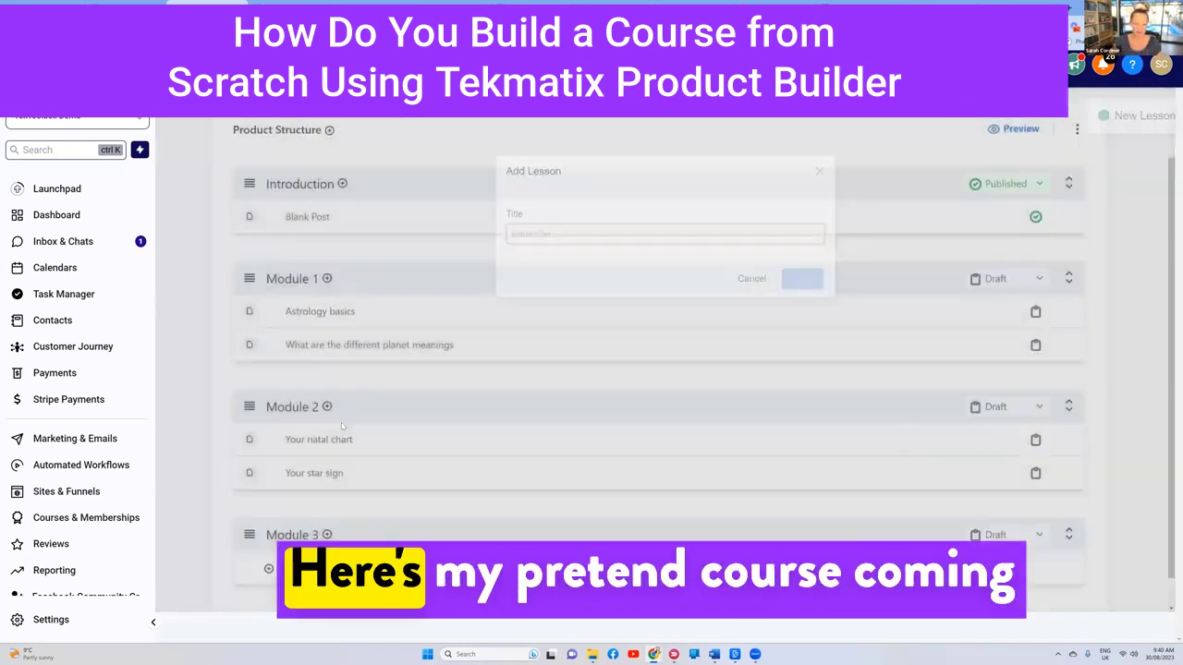
# Add a lesson titled 'Your life path' under Module 3.
pyautogui.click(326, 502)
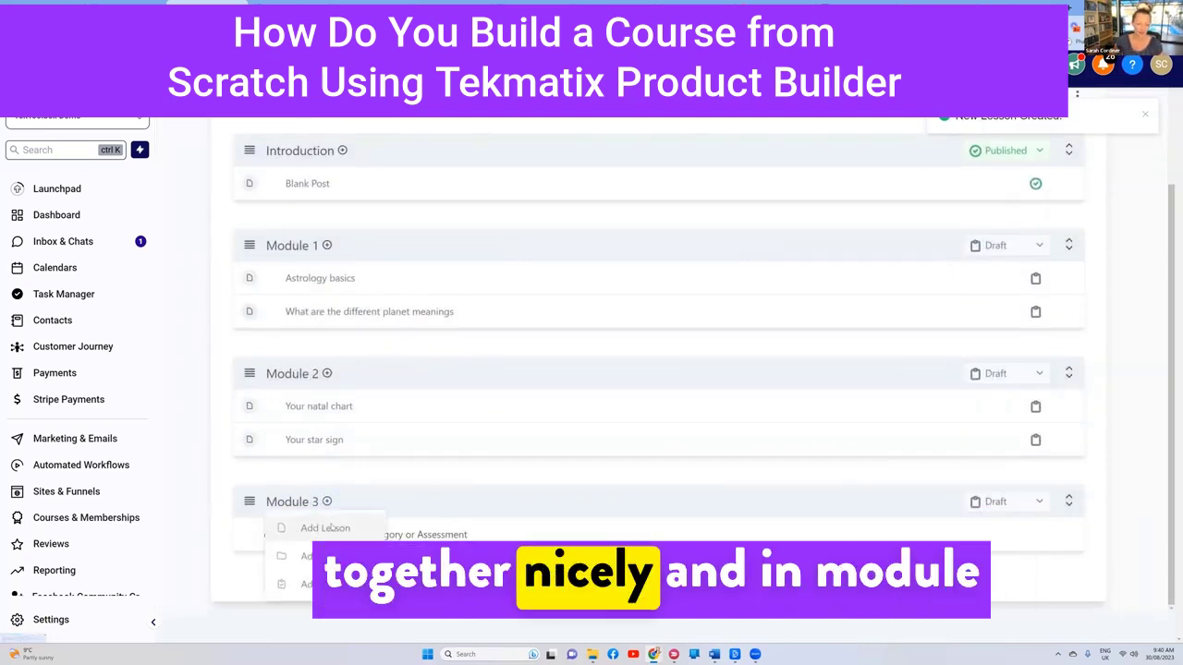
pyautogui.click(309, 525)
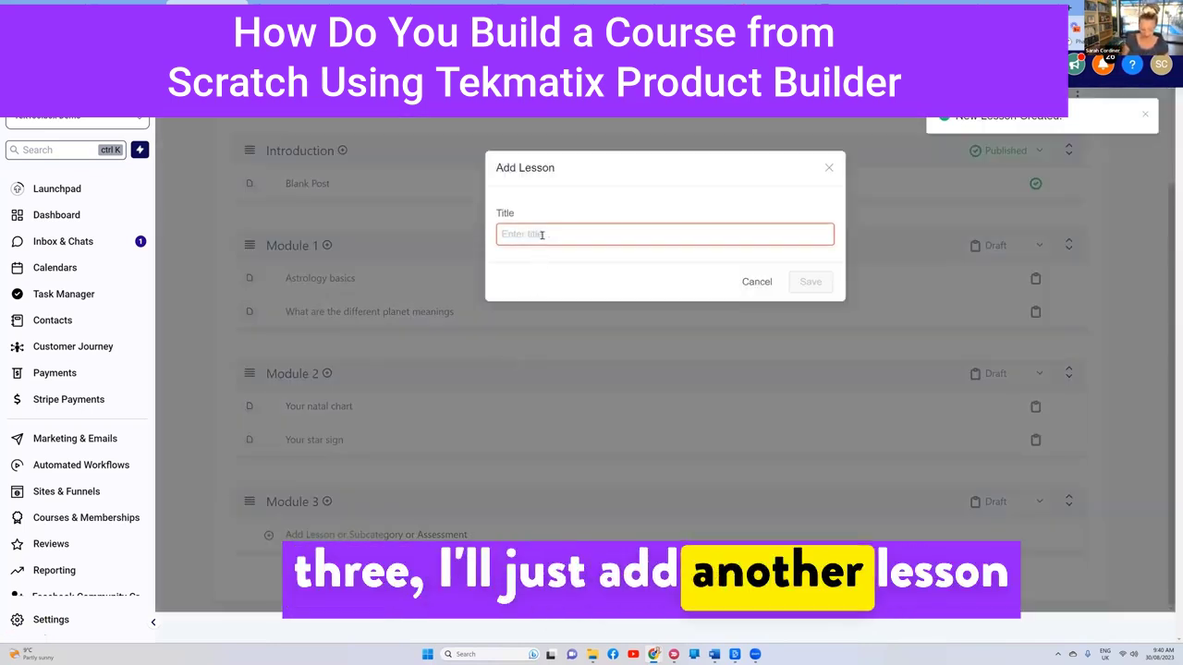
pyautogui.write('Your lif')
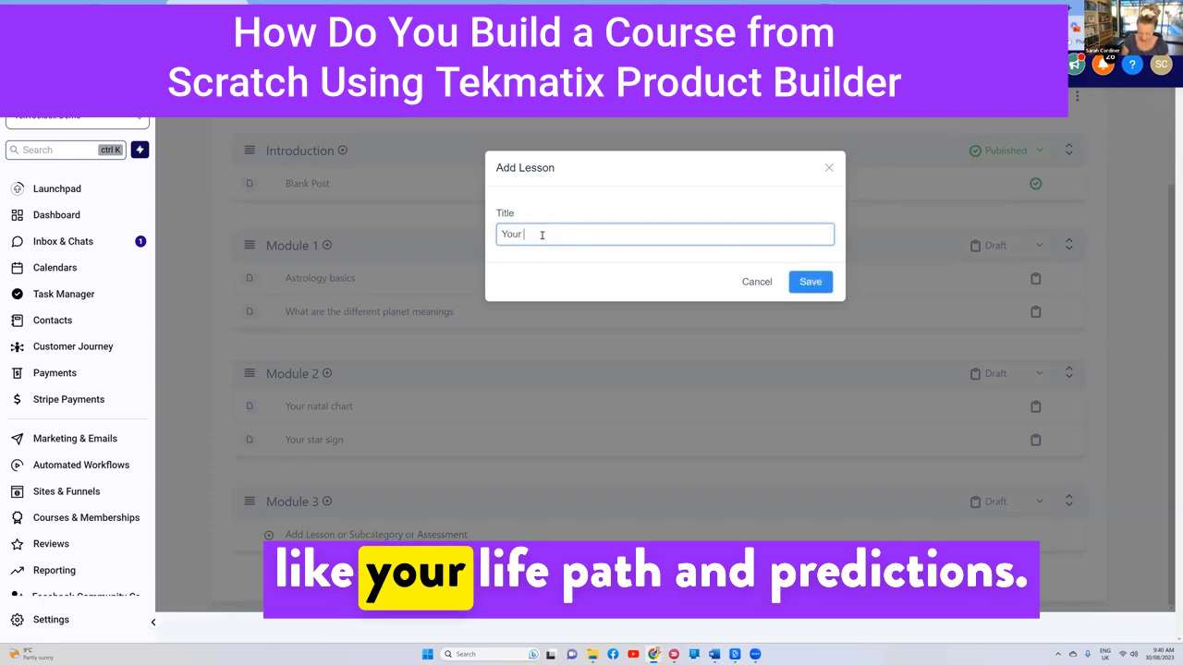
pyautogui.write('e path and pr')
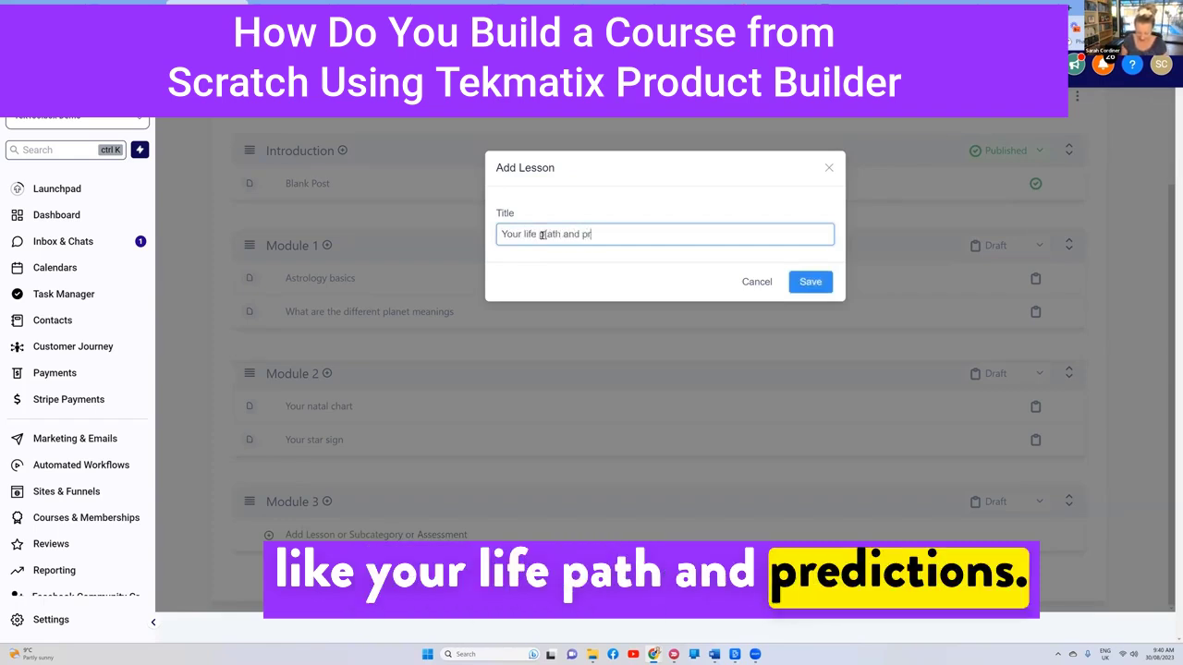
pyautogui.press('BackSpace')
pyautogui.press('BackSpace')
pyautogui.press('BackSpace')
pyautogui.press('BackSpace')
pyautogui.press('BackSpace')
pyautogui.press('BackSpace')
pyautogui.press('BackSpace')
pyautogui.press('BackSpace')
pyautogui.press('BackSpace')
pyautogui.press('BackSpace')
pyautogui.click(809, 282)
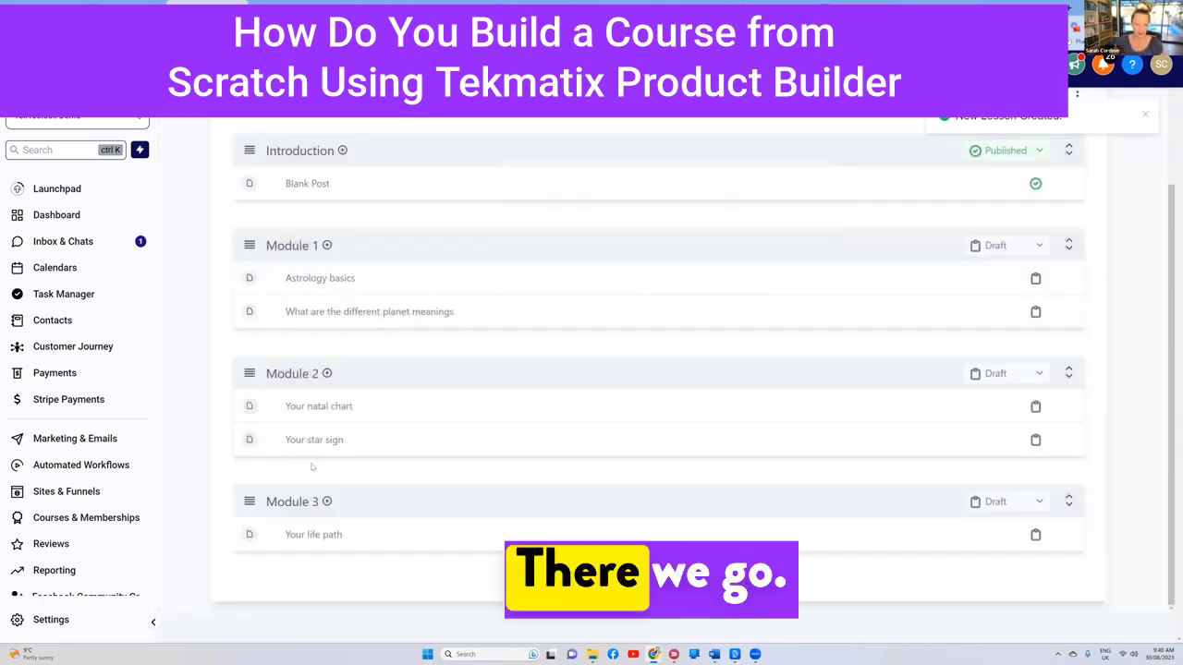
pyautogui.scroll(1, 328, 383)
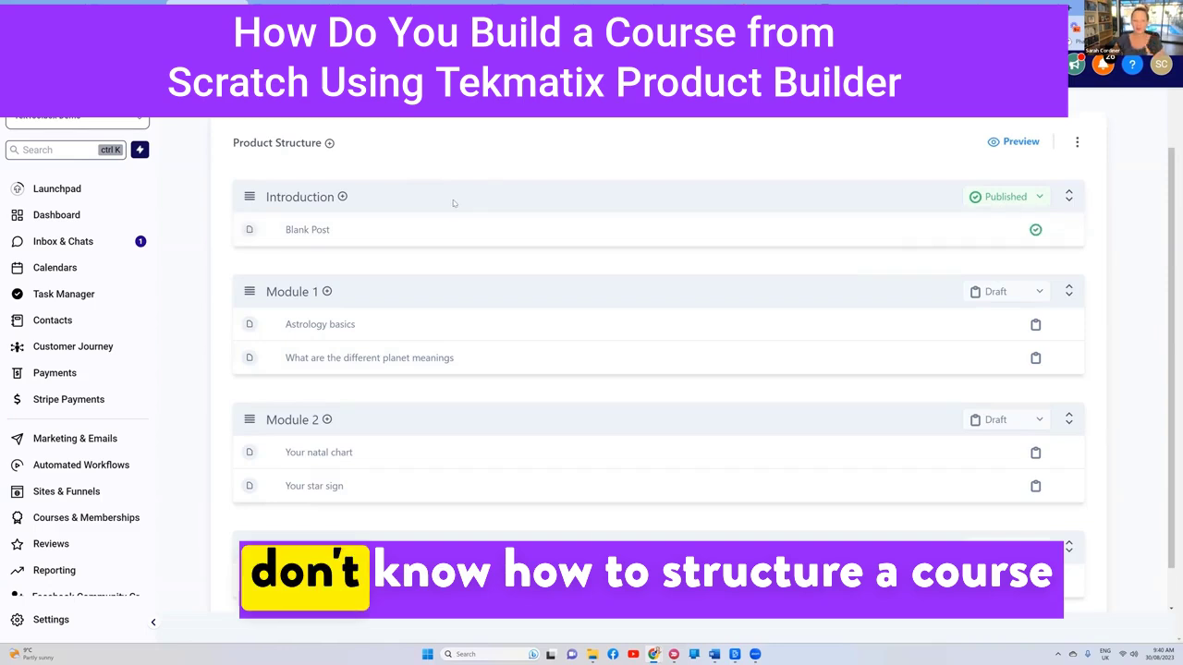
pyautogui.scroll(1, 454, 206)
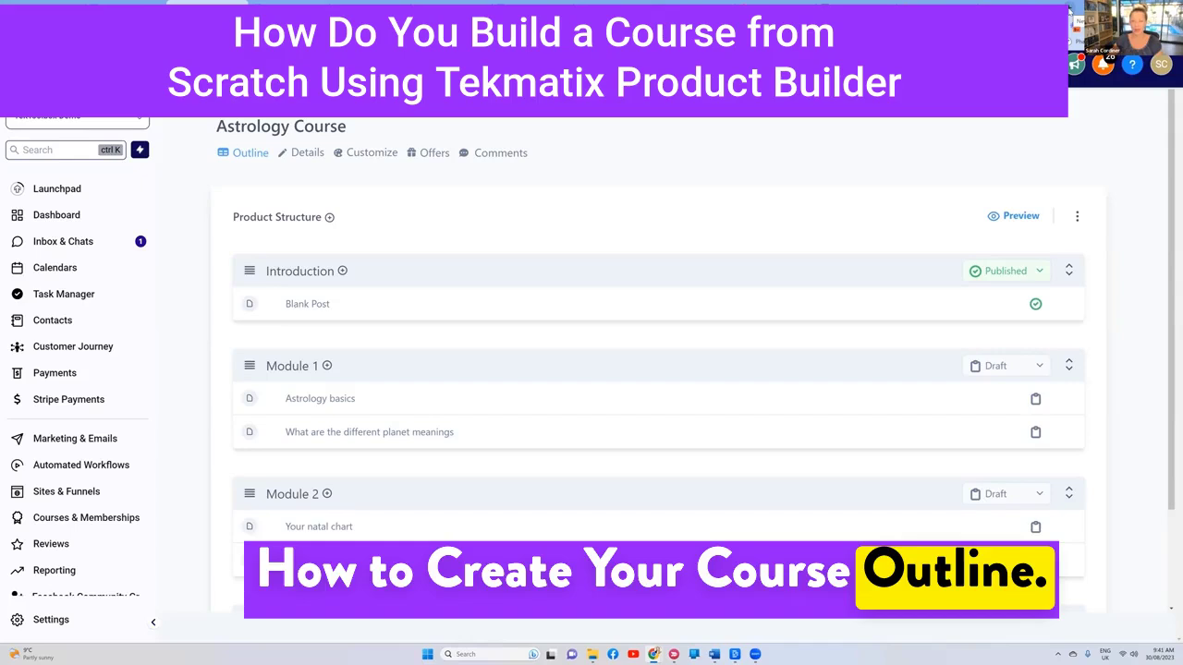
pyautogui.click(1070, 11)
# Load the free training resources site and scroll through its page.
pyautogui.write('sarahcordine')
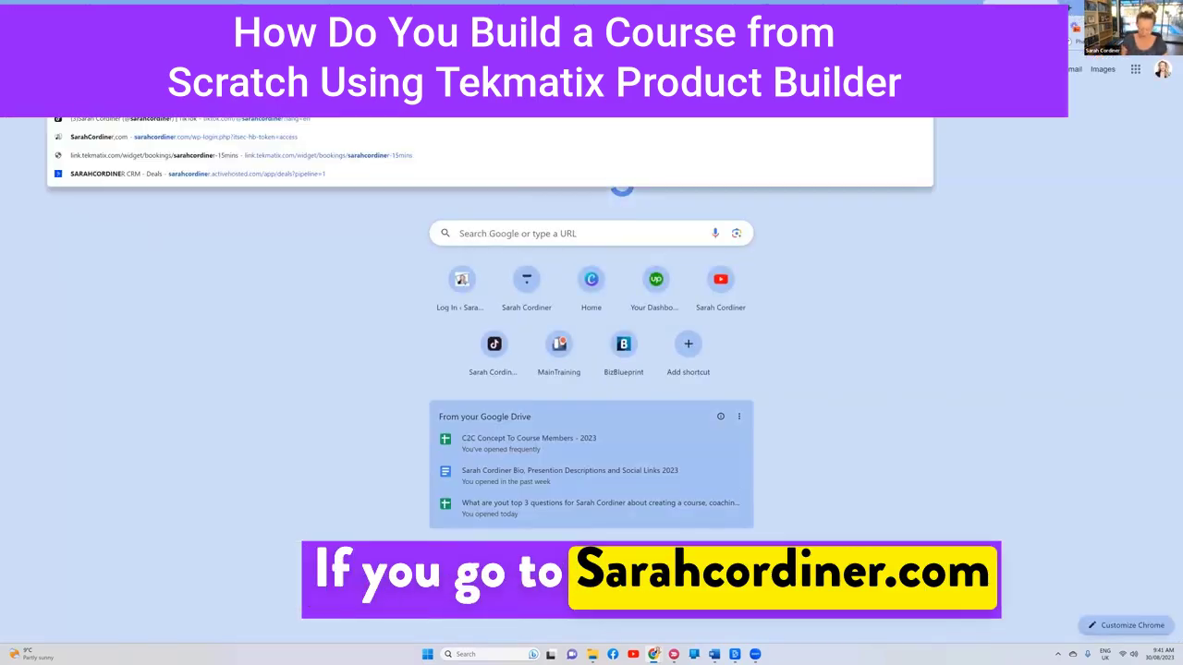
pyautogui.write('r.com/')
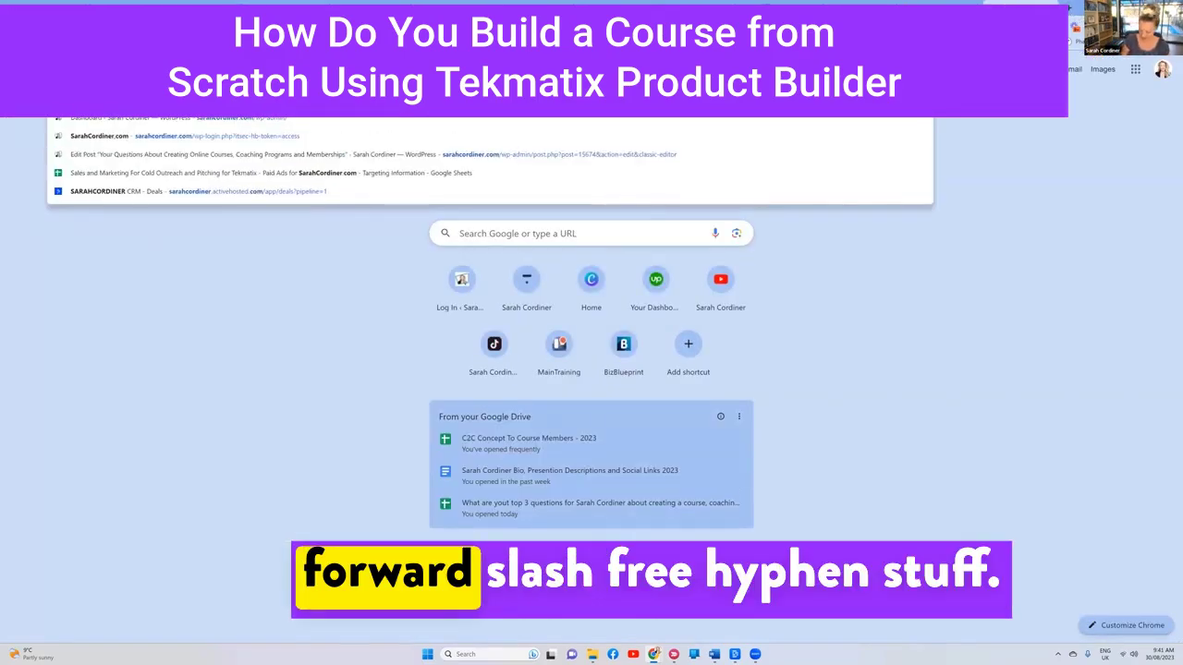
pyautogui.write('free')
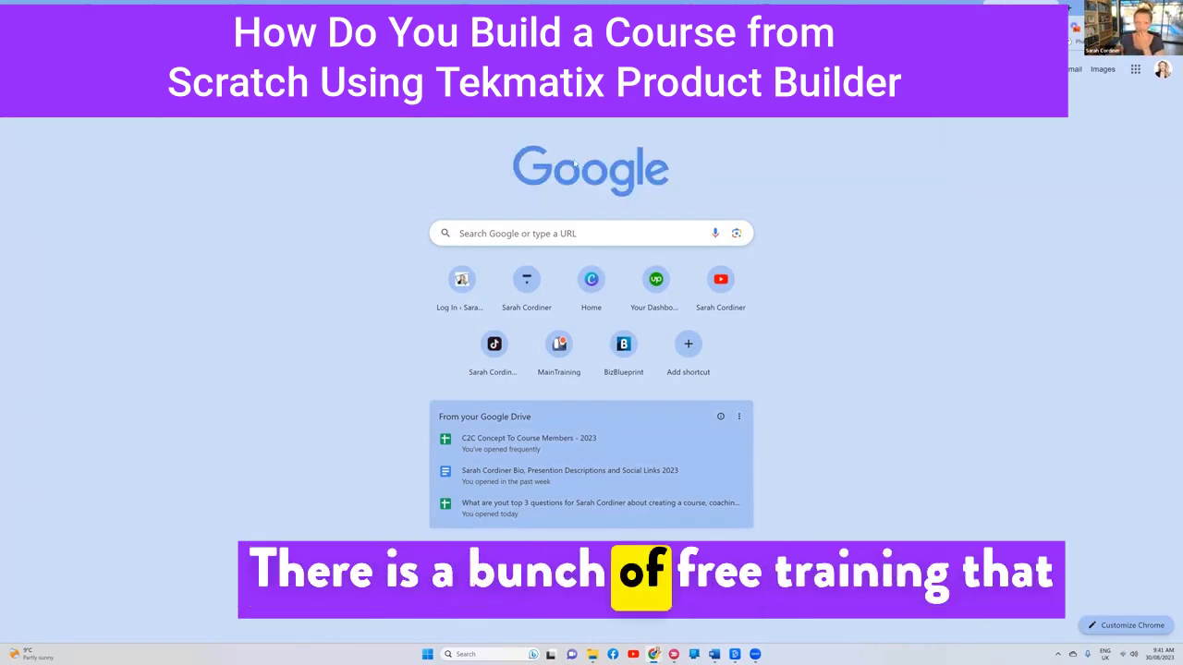
pyautogui.press('Return')
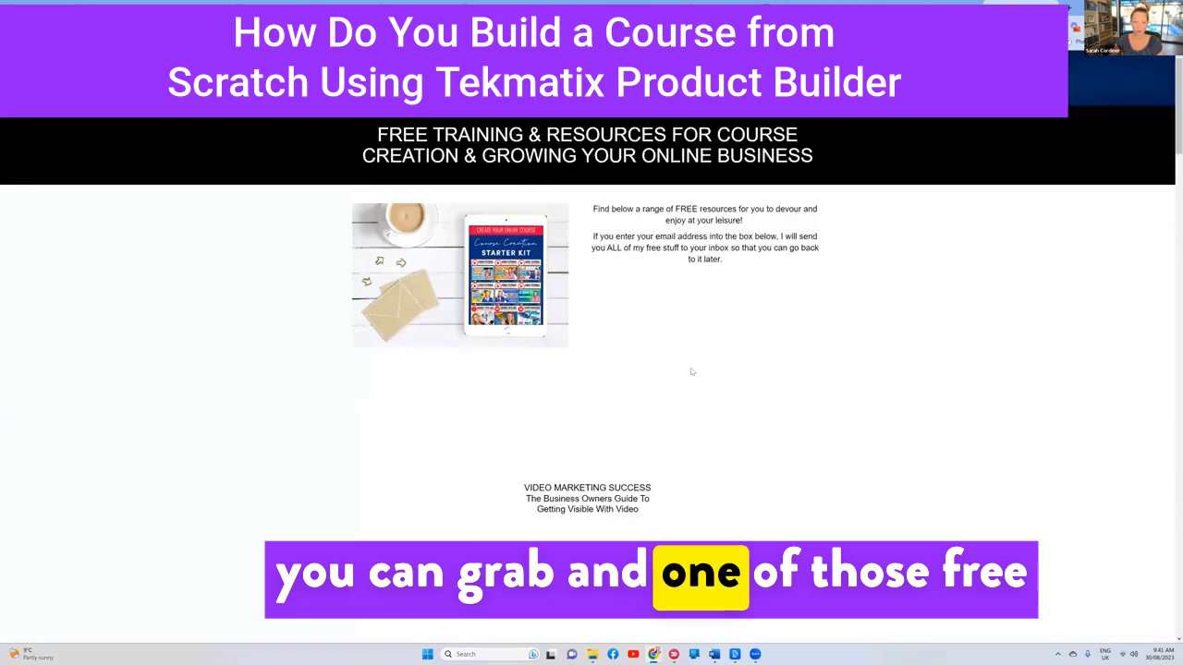
pyautogui.scroll(-5, 692, 370)
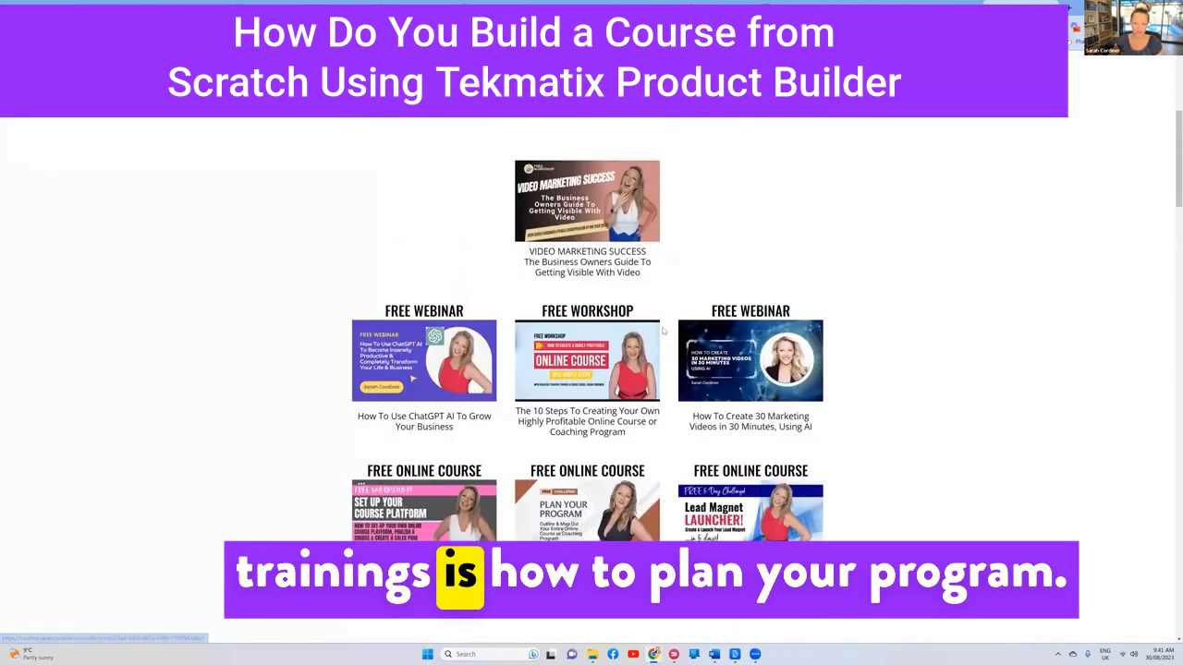
pyautogui.scroll(-1, 662, 331)
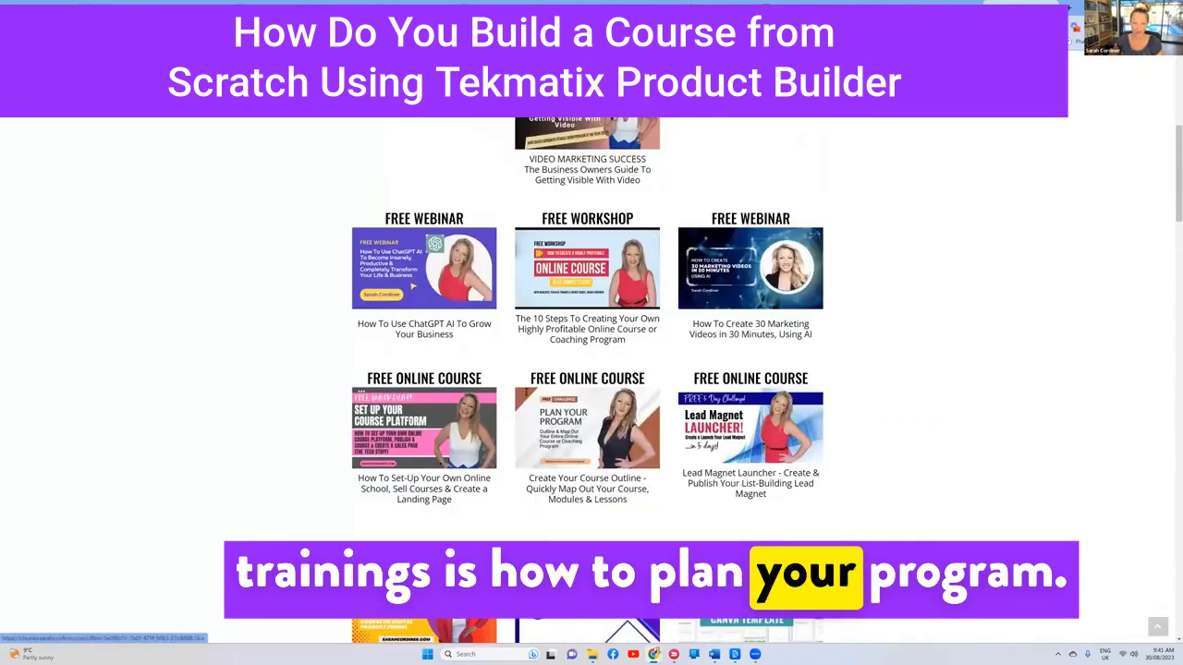
pyautogui.scroll(-1, 560, 446)
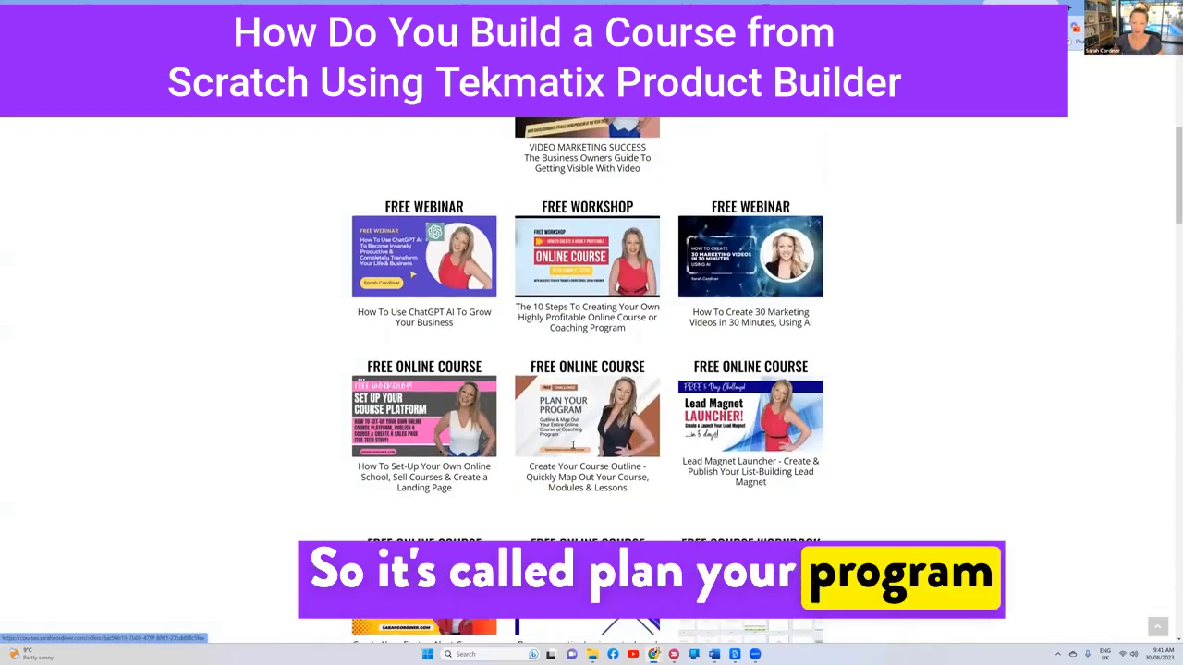
# Select the 'Create Your Course Outline' resource title.
pyautogui.tripleClick(573, 443)
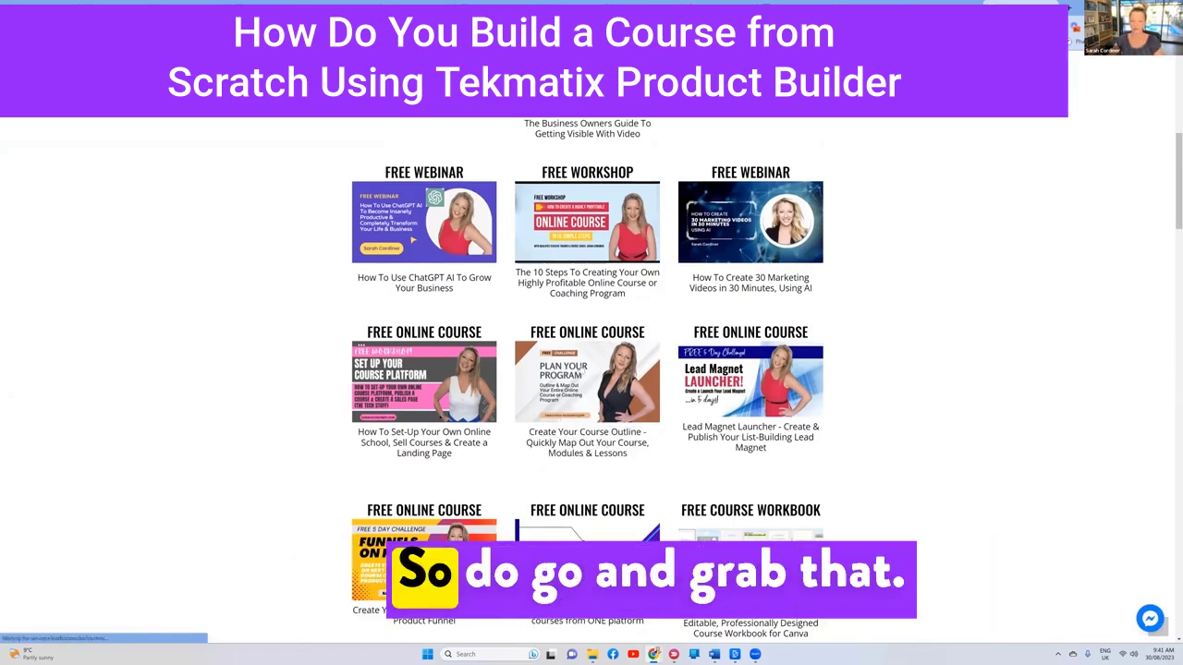
pyautogui.scroll(1, 584, 394)
pyautogui.scroll(3, 584, 395)
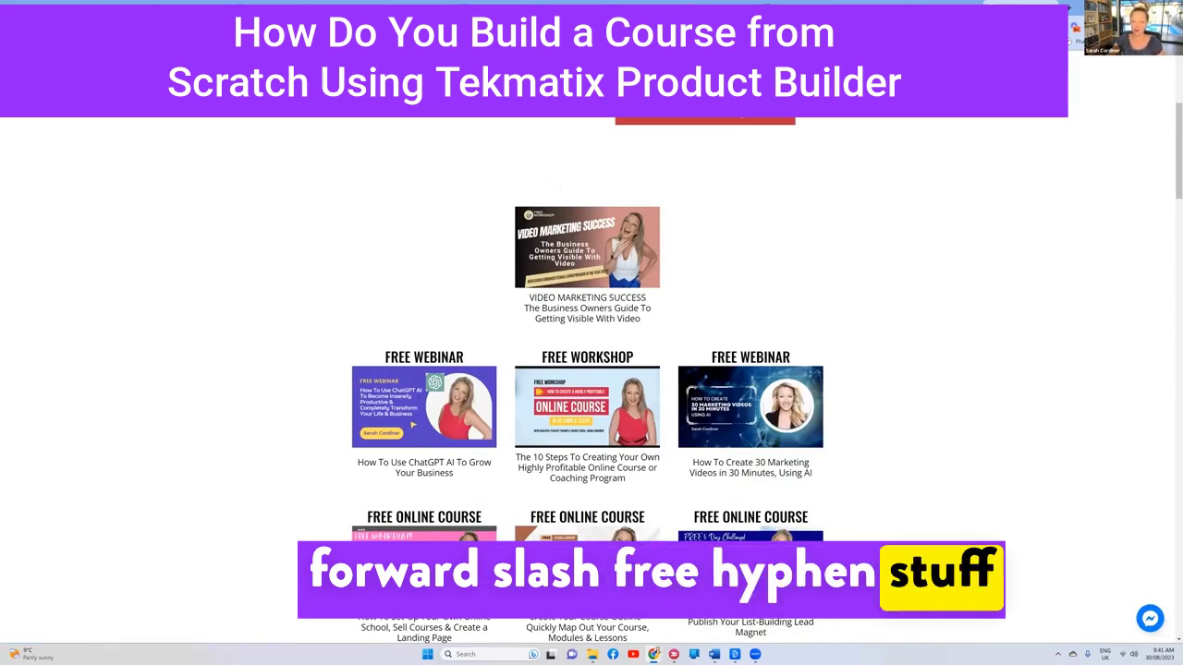
pyautogui.scroll(-2, 587, 413)
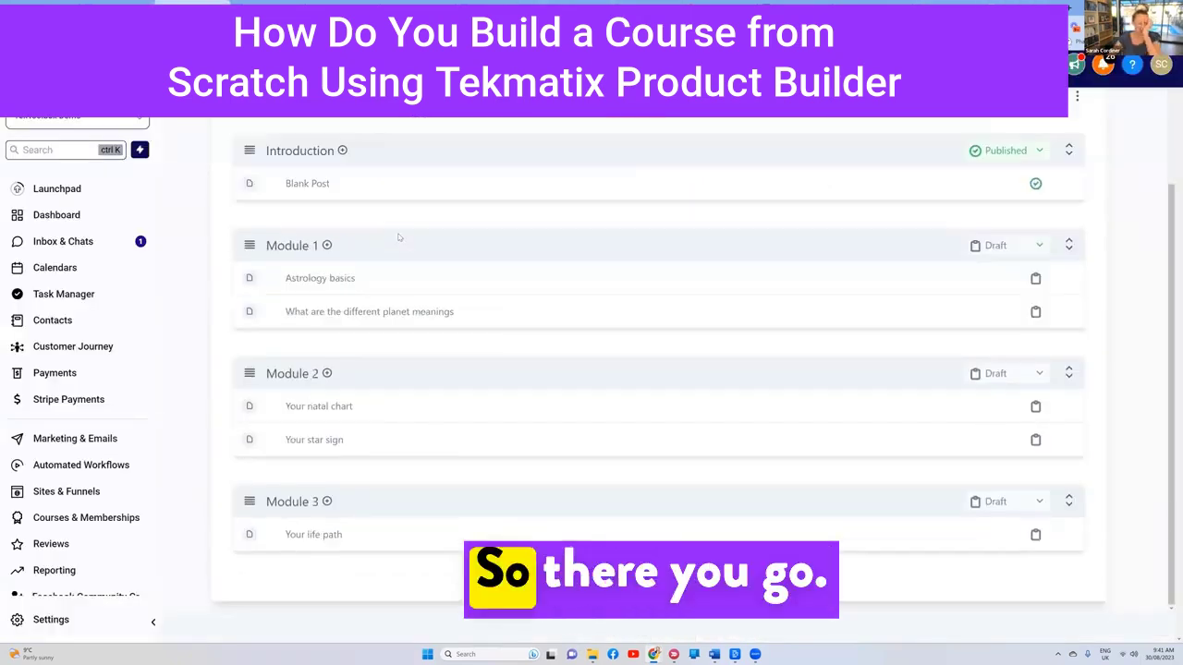
pyautogui.scroll(2, 399, 238)
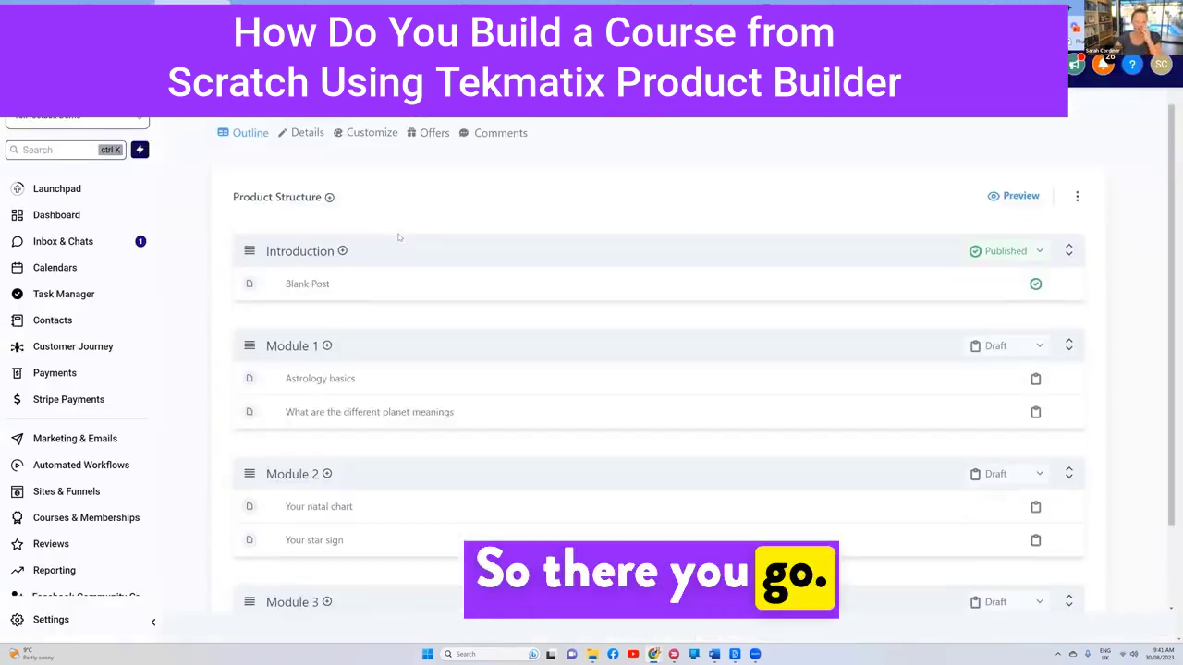
pyautogui.scroll(-2, 399, 238)
pyautogui.scroll(1, 398, 238)
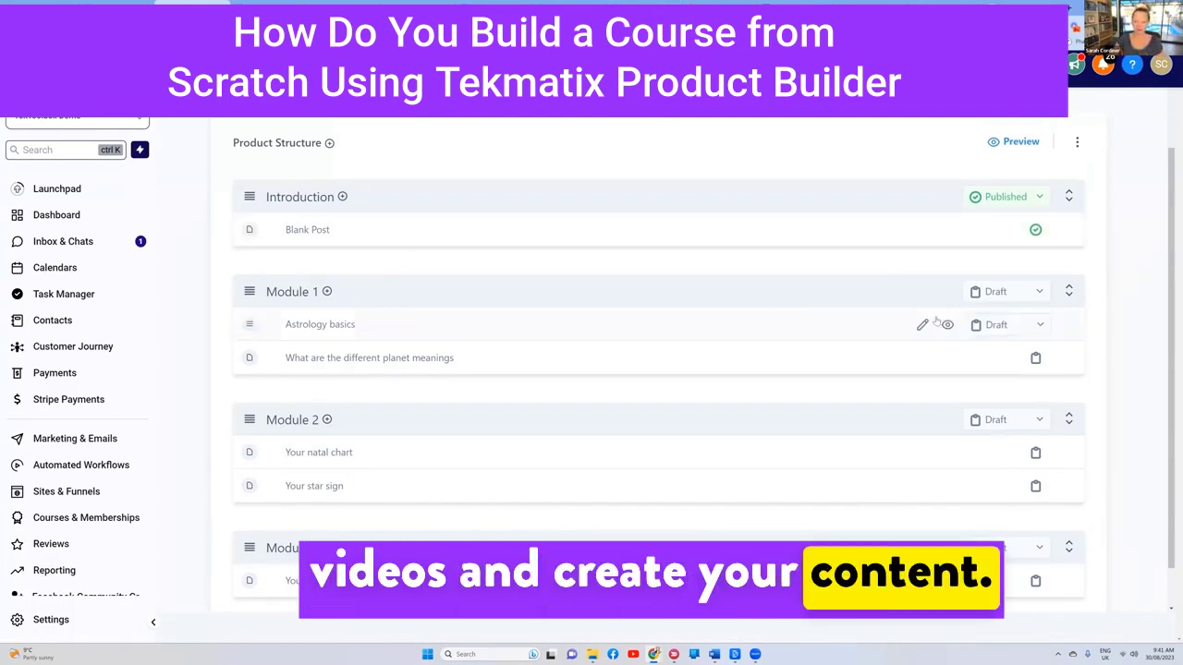
# Open the Astrology basics lesson and show its video attachment options.
pyautogui.click(326, 325)
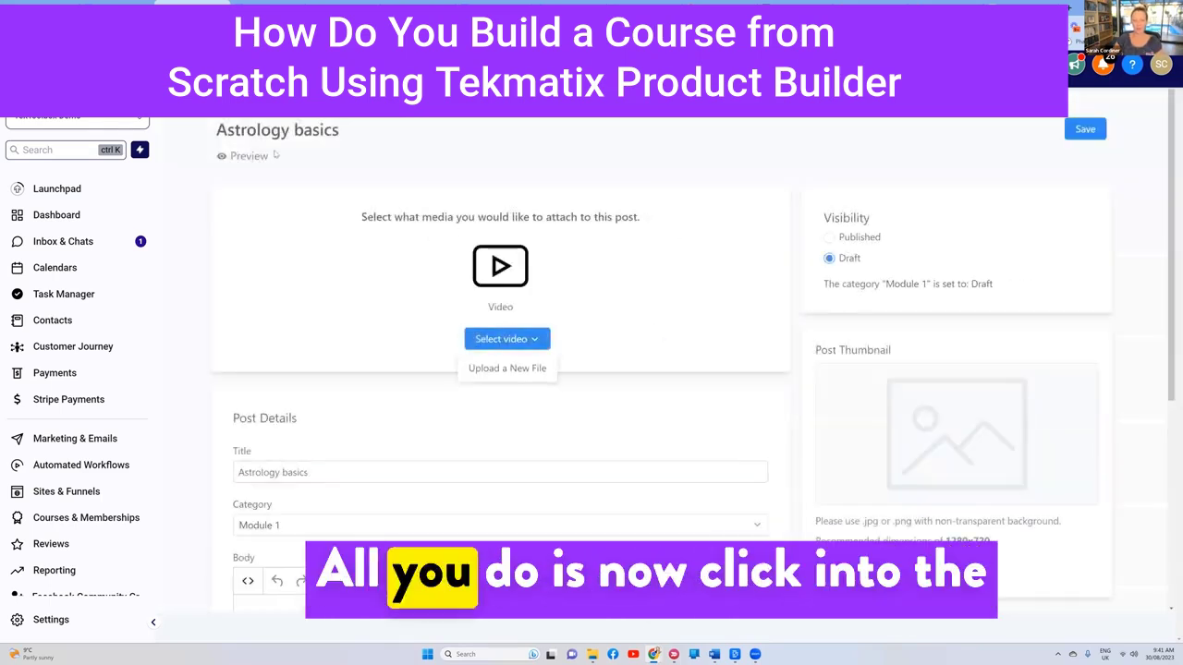
pyautogui.scroll(-4, 422, 249)
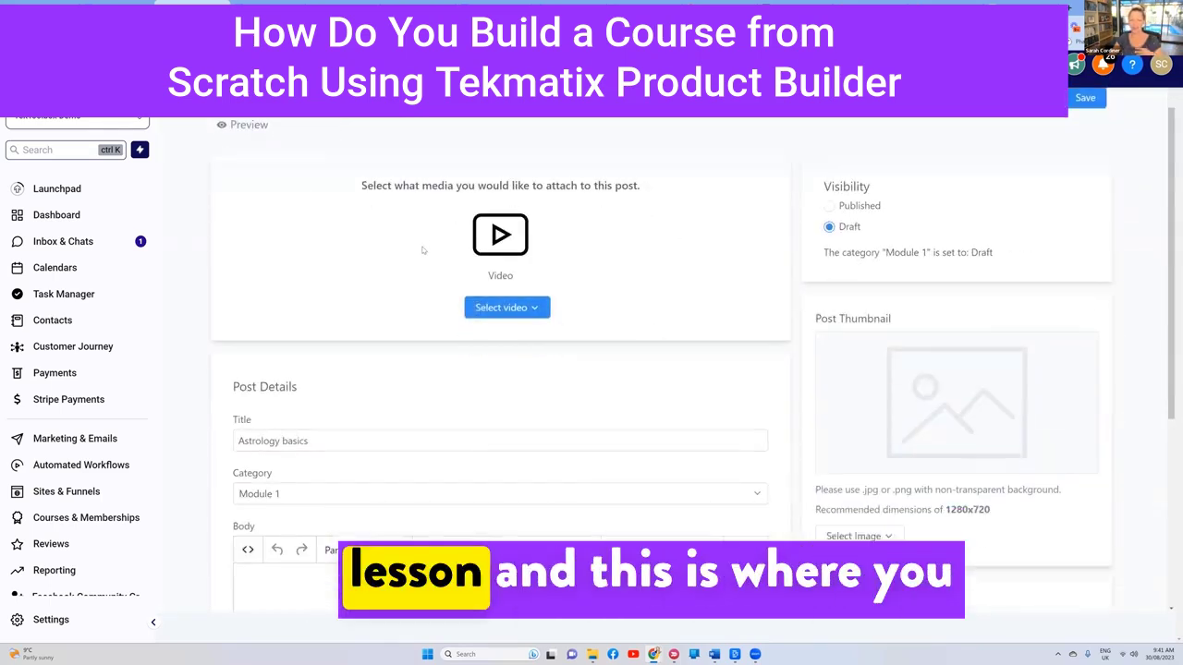
pyautogui.scroll(4, 423, 250)
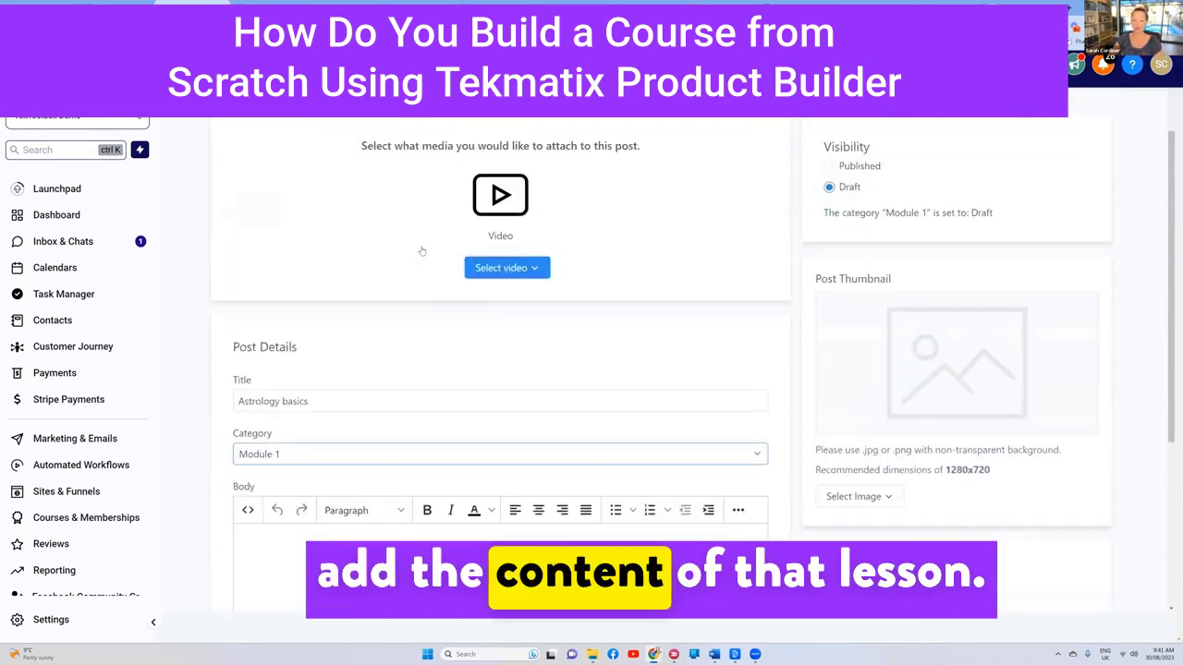
pyautogui.click(524, 340)
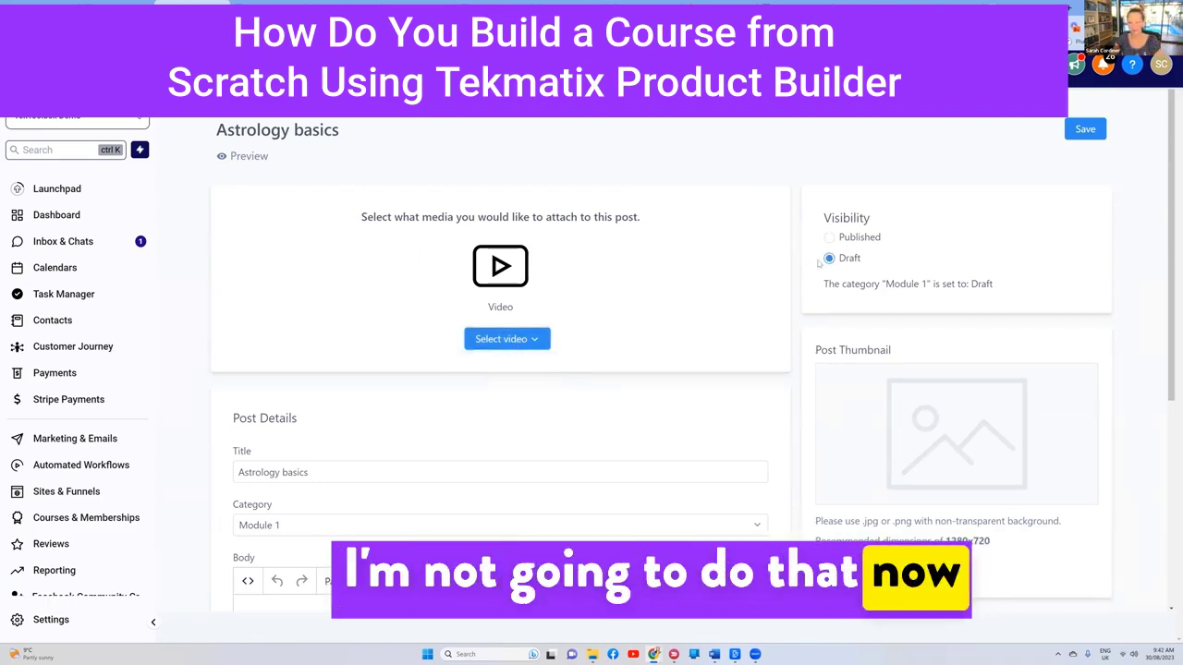
# Enter placeholder body text 'fgjgfjty' in the lesson and save it.
pyautogui.scroll(-2, 511, 340)
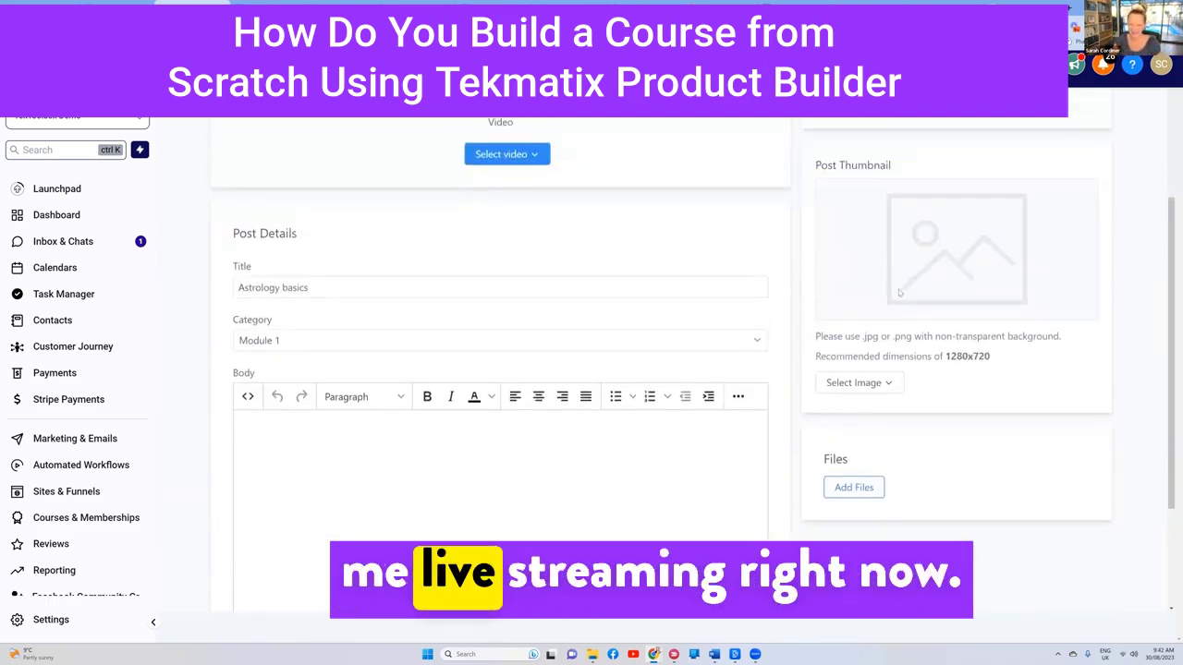
pyautogui.scroll(1, 827, 204)
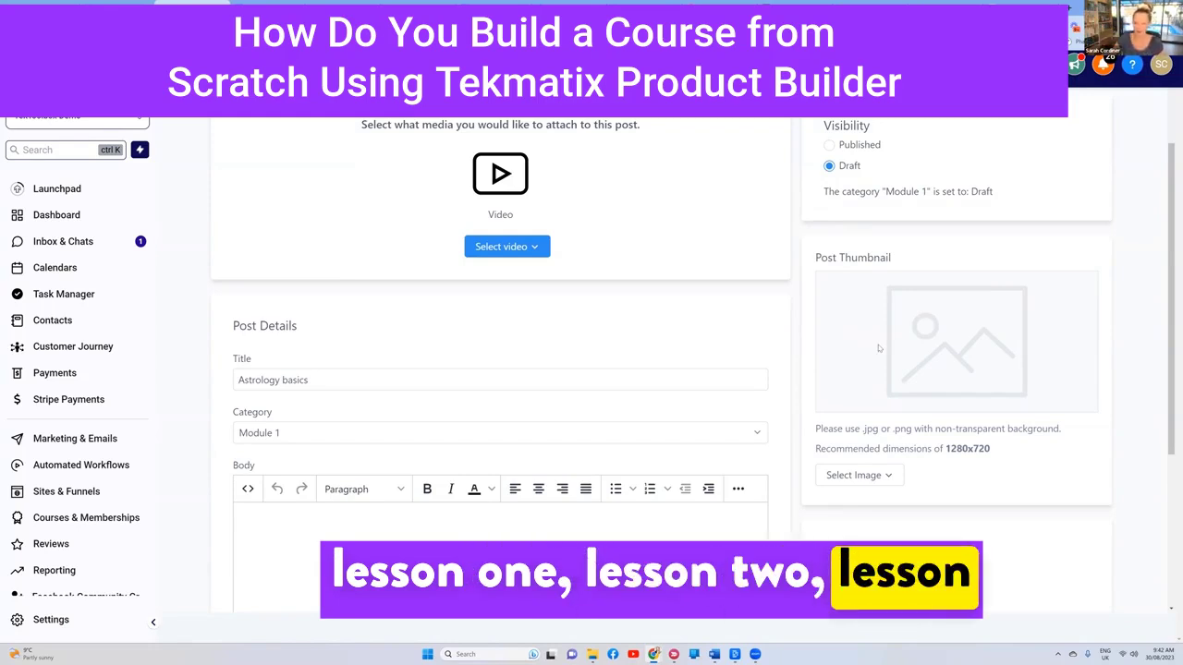
pyautogui.scroll(-3, 443, 351)
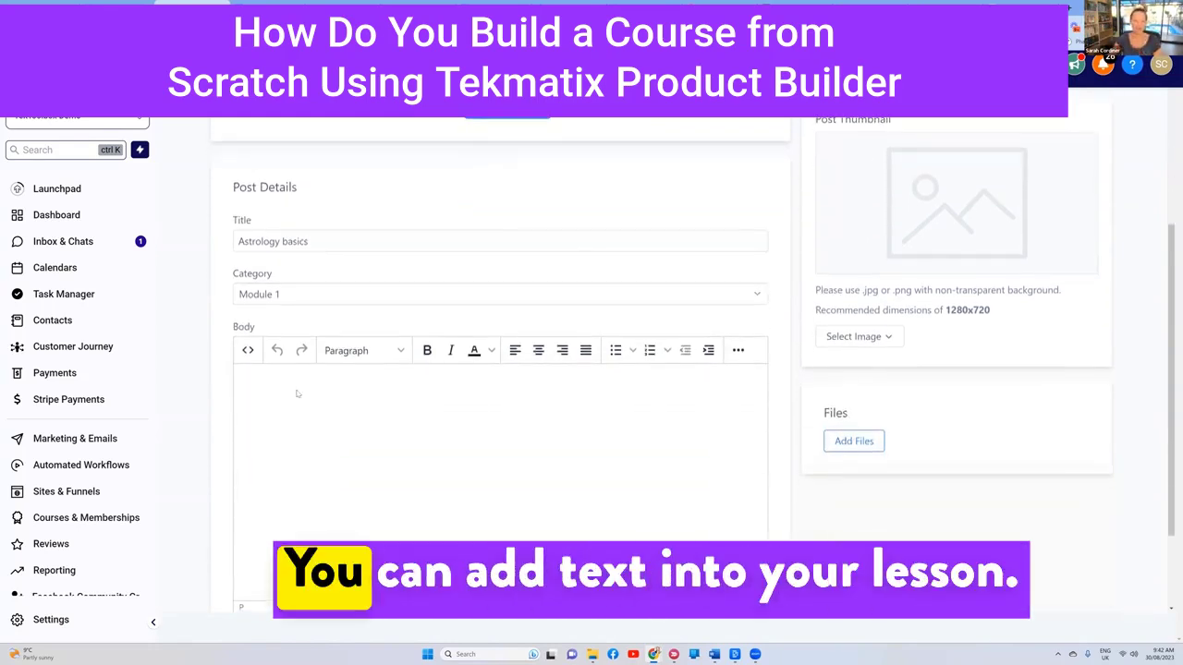
pyautogui.write('fgjgfjty')
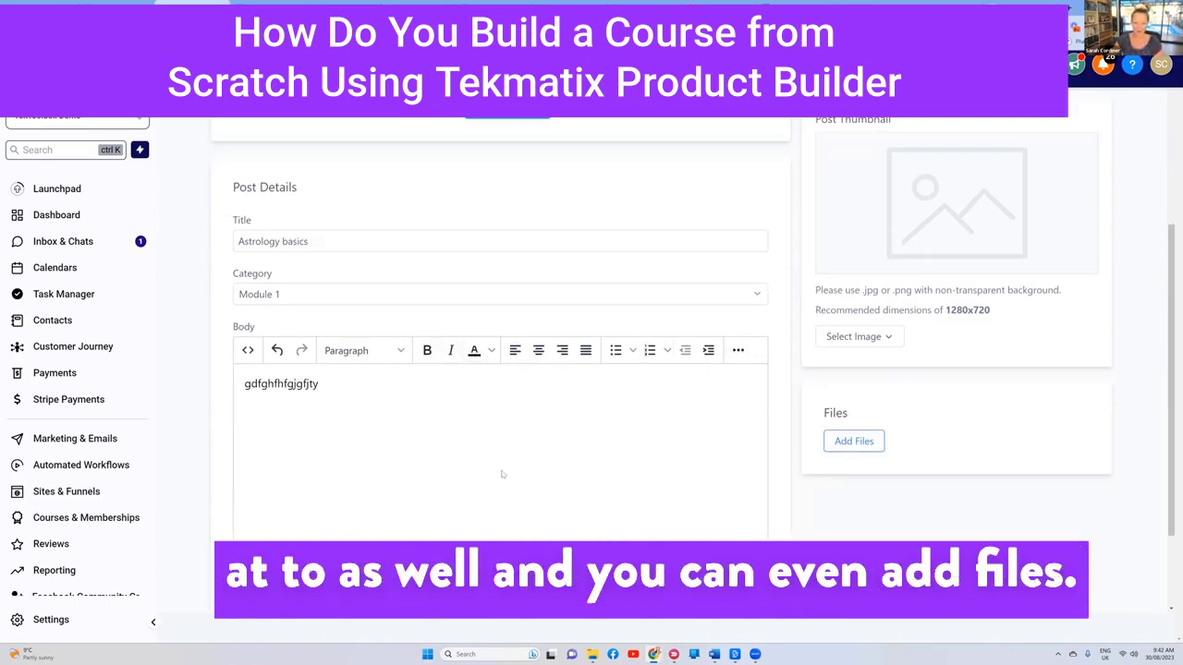
pyautogui.scroll(-2, 883, 306)
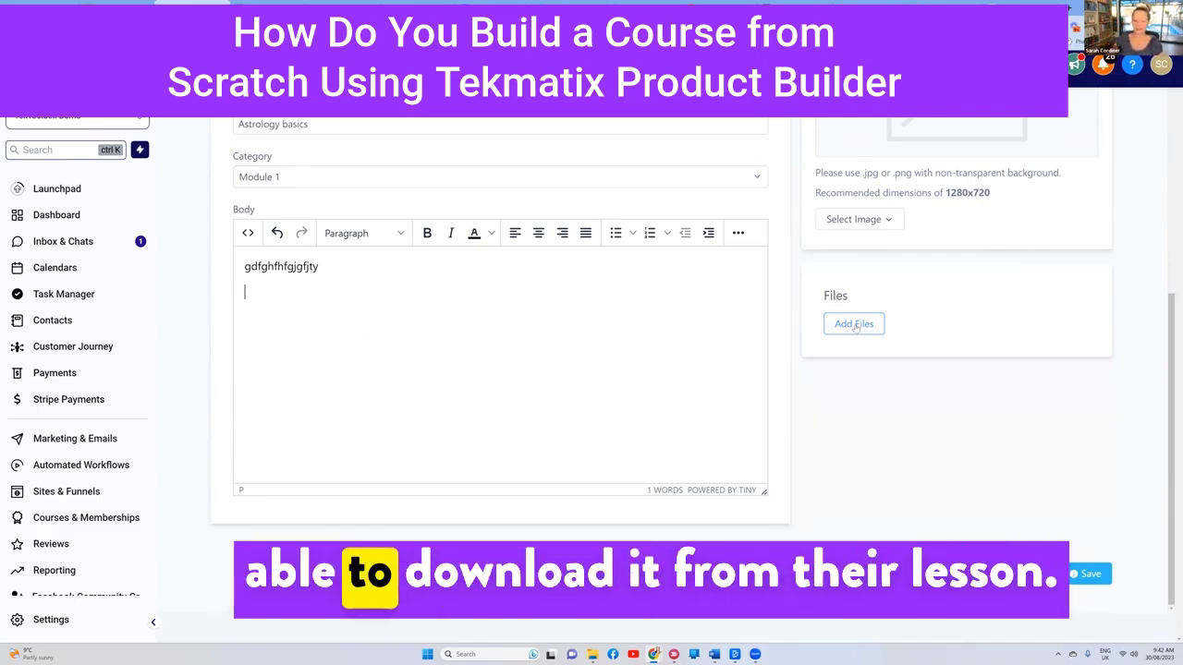
pyautogui.scroll(4, 855, 328)
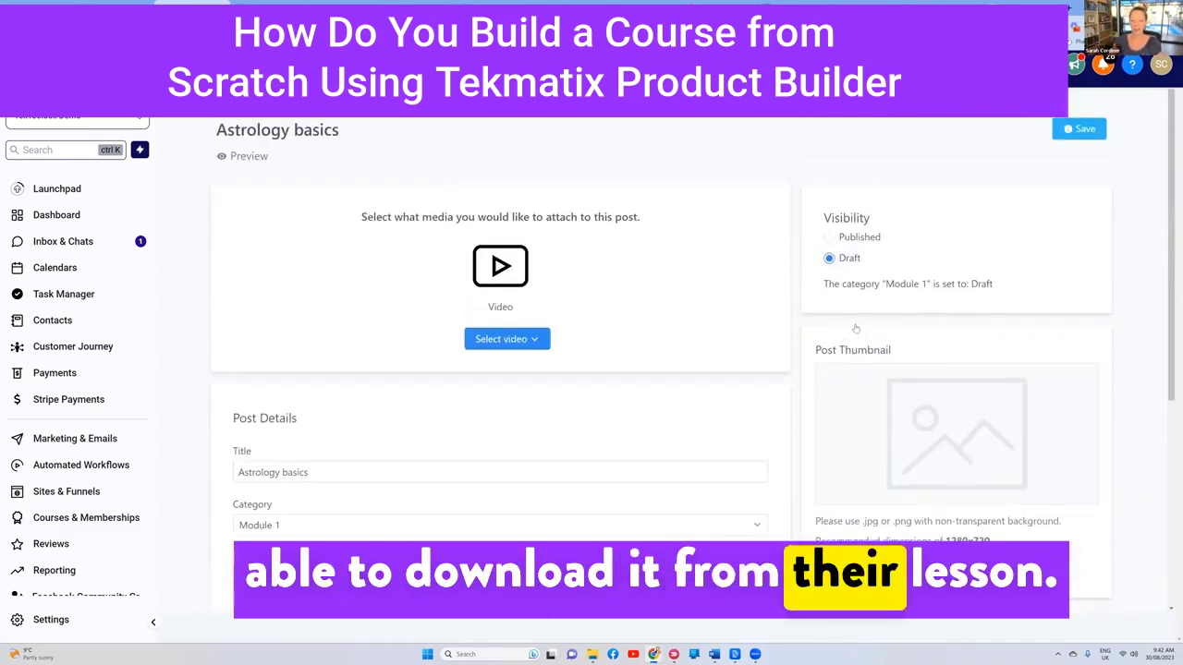
pyautogui.scroll(-2, 855, 328)
pyautogui.scroll(2, 855, 328)
pyautogui.click(1085, 128)
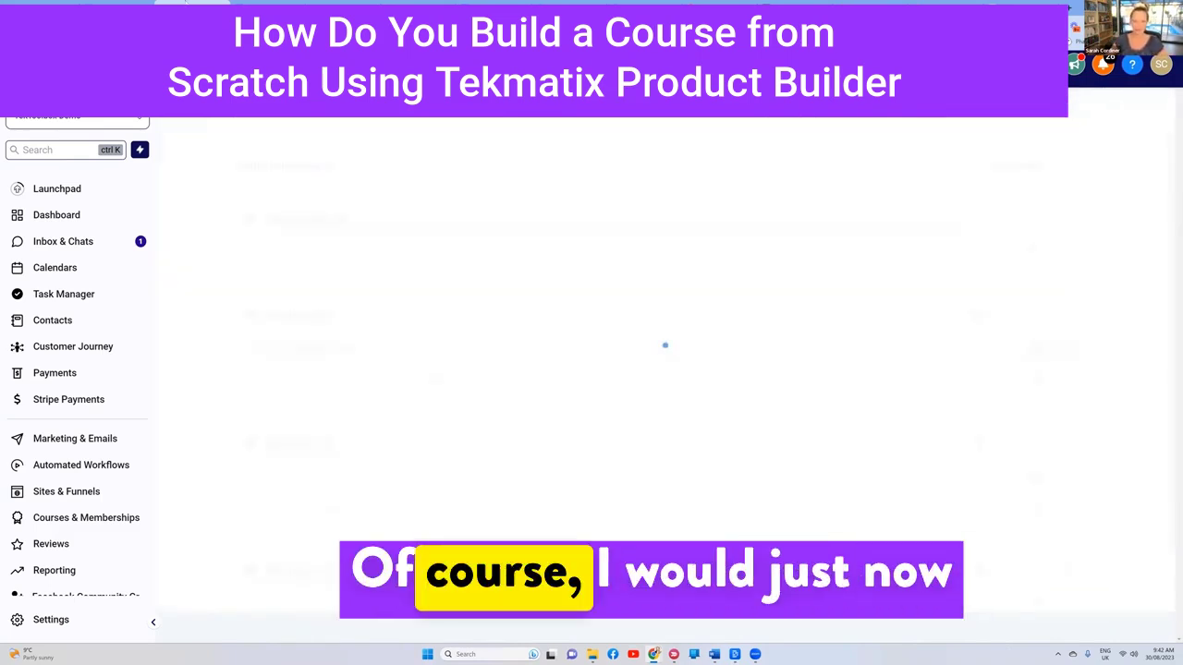
# Open the 'What are the different planet meanings' lesson, view its video options and save it.
pyautogui.click(323, 382)
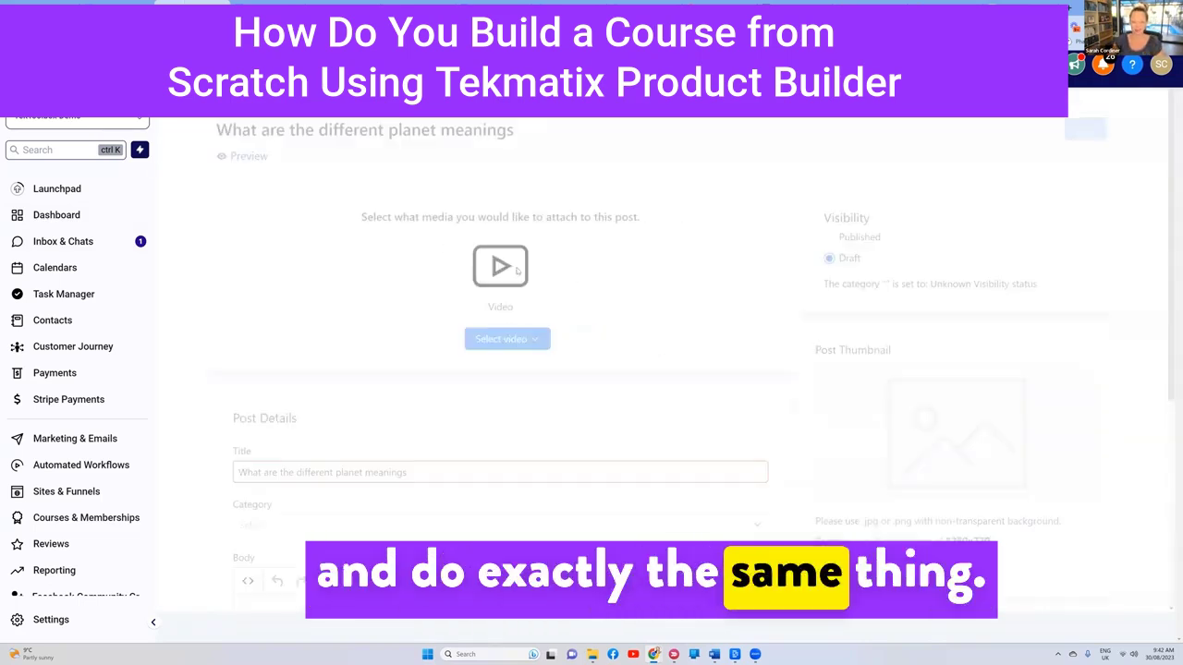
pyautogui.click(505, 338)
pyautogui.scroll(-1, 901, 219)
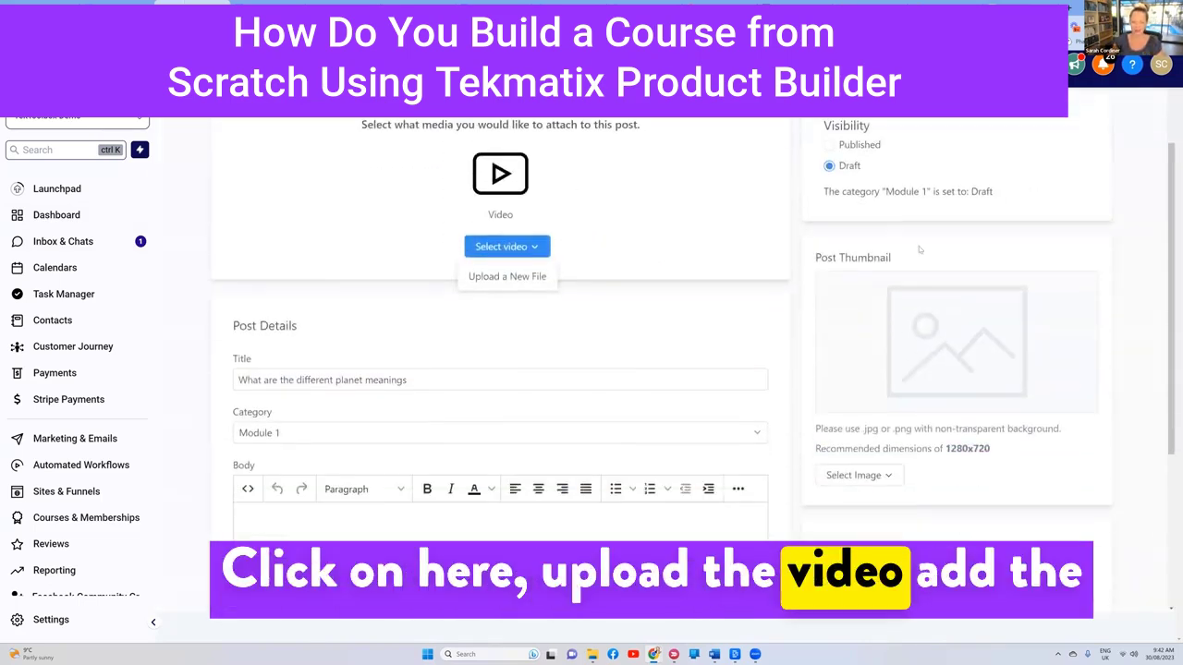
pyautogui.scroll(-2, 856, 363)
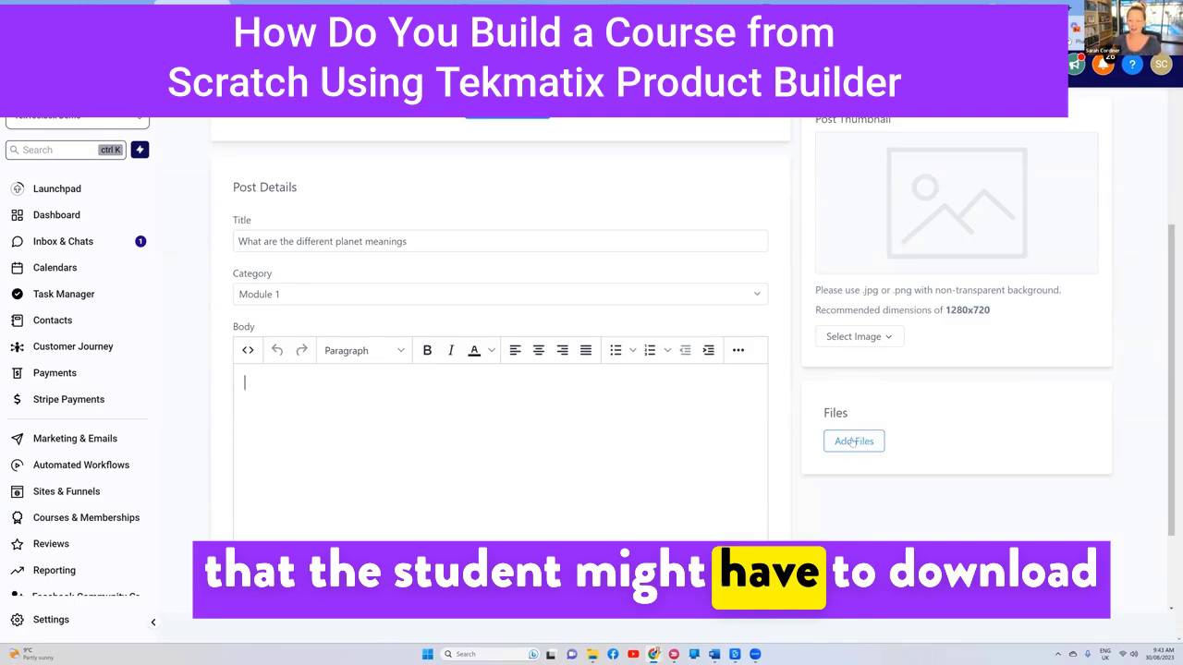
pyautogui.scroll(3, 853, 441)
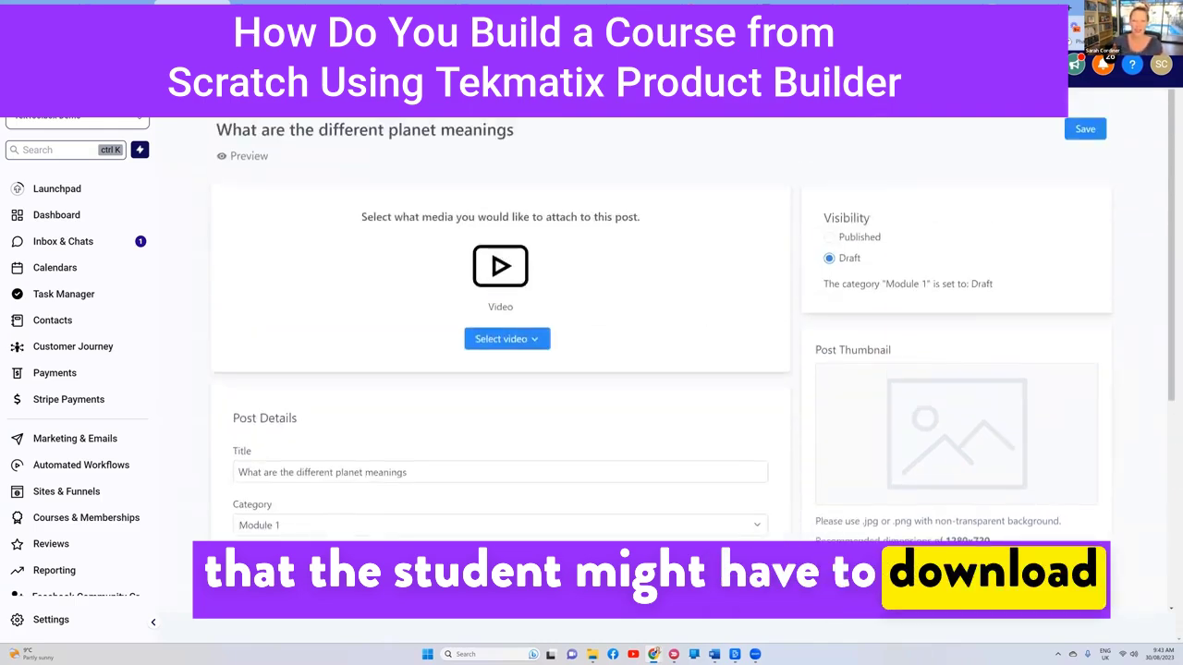
pyautogui.click(1085, 129)
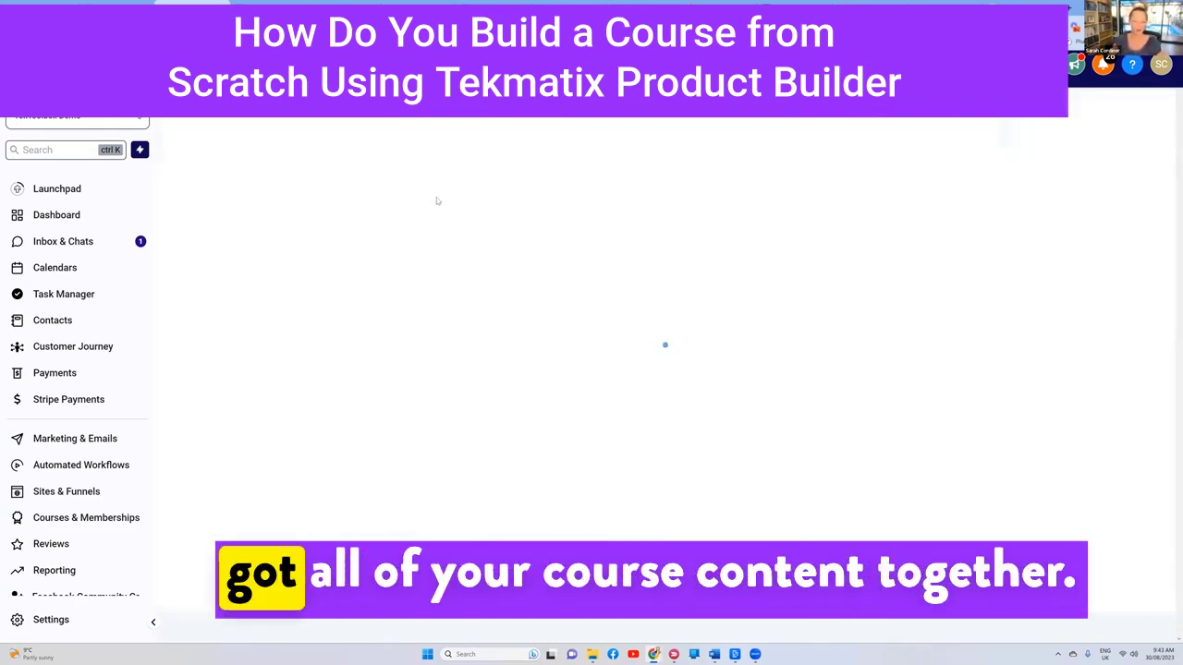